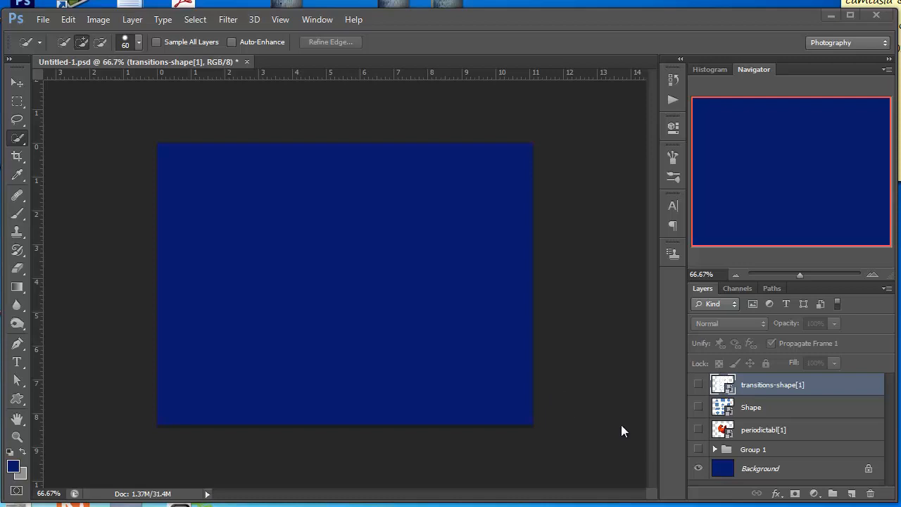
- Display the contents of Group 1 briefly and hide the group again
click(698, 449)
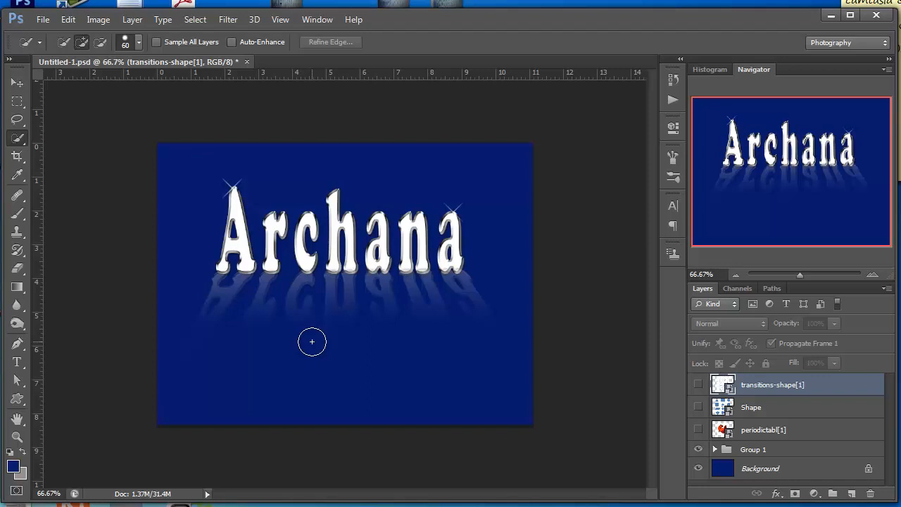
click(697, 449)
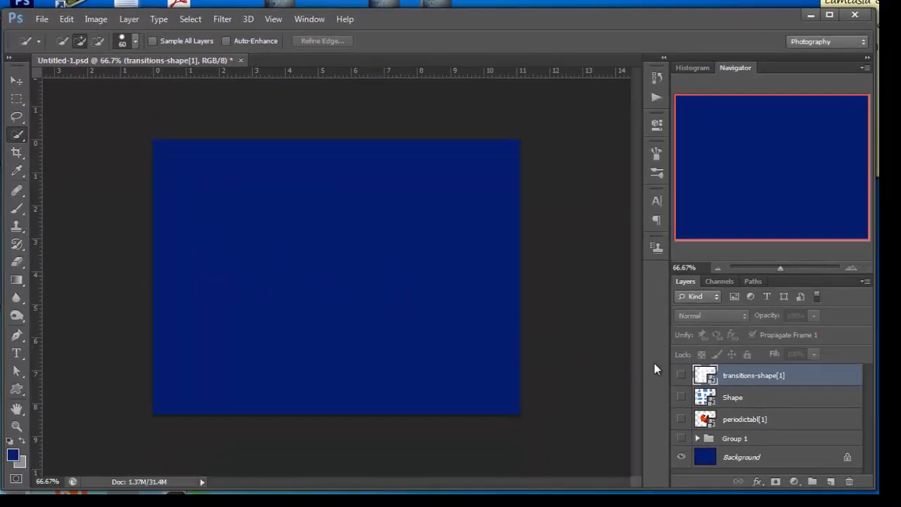
- Show the transitions-shape[1] layer and shift its artwork slightly up and to the left with the Move tool
click(681, 375)
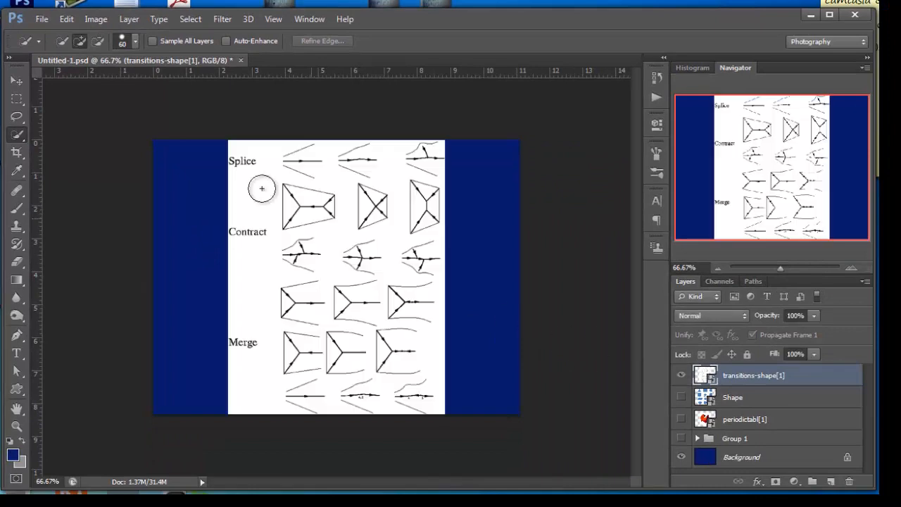
click(17, 80)
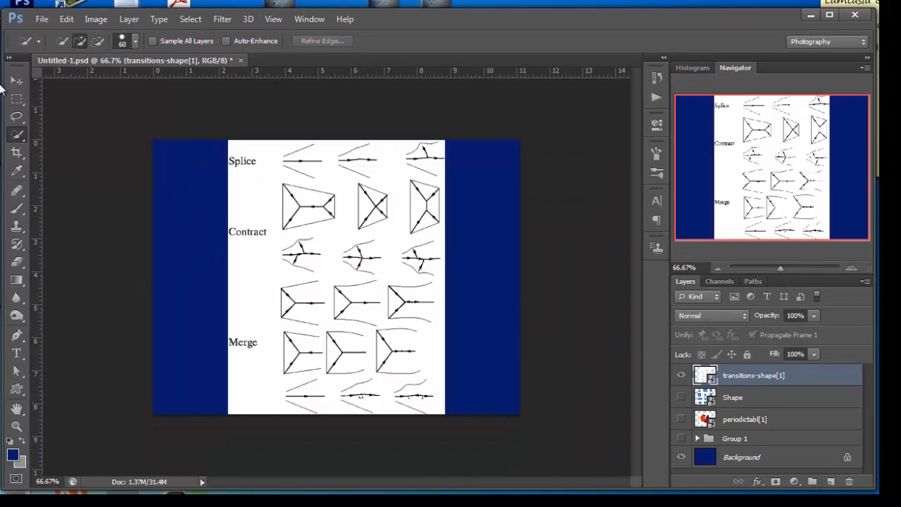
mouse_move(310, 259)
mouse_down()
mouse_move(308, 246)
mouse_move(307, 256)
mouse_up()
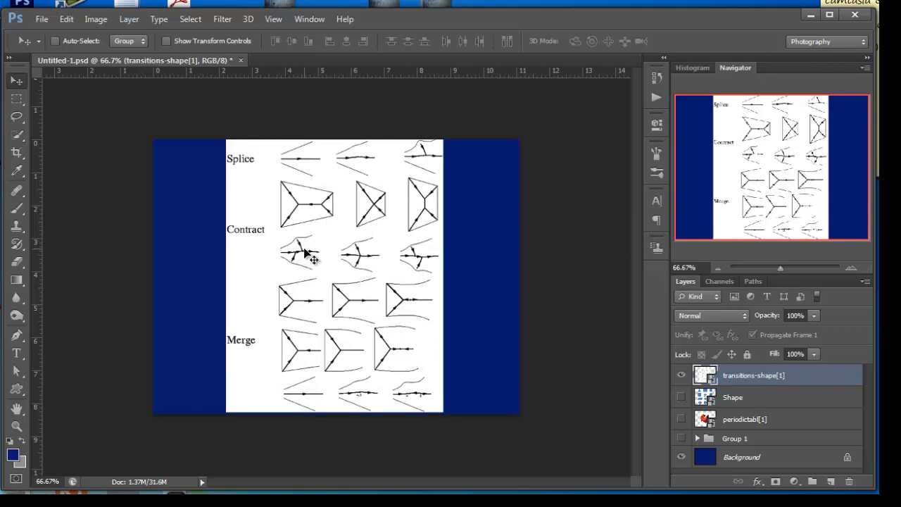
- Select the first diagram in the second row with the Rectangular Marquee tool, framing it closely
click(18, 106)
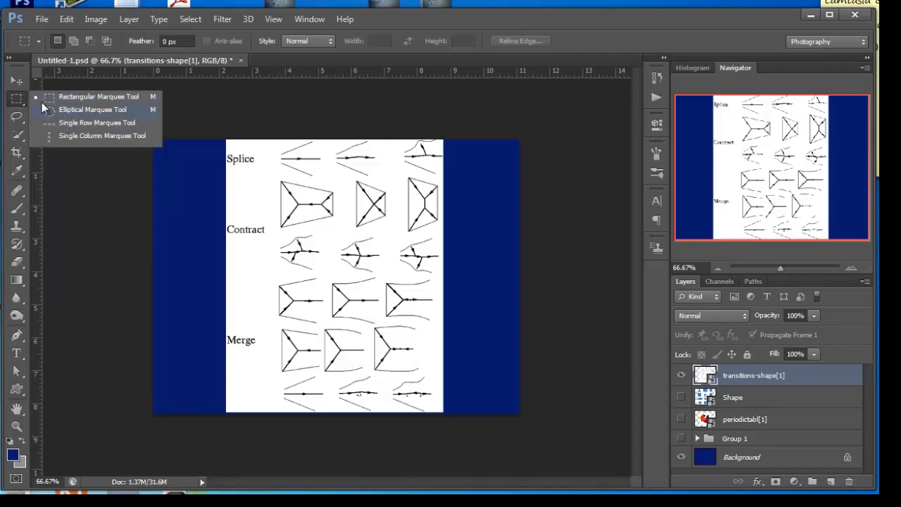
click(23, 100)
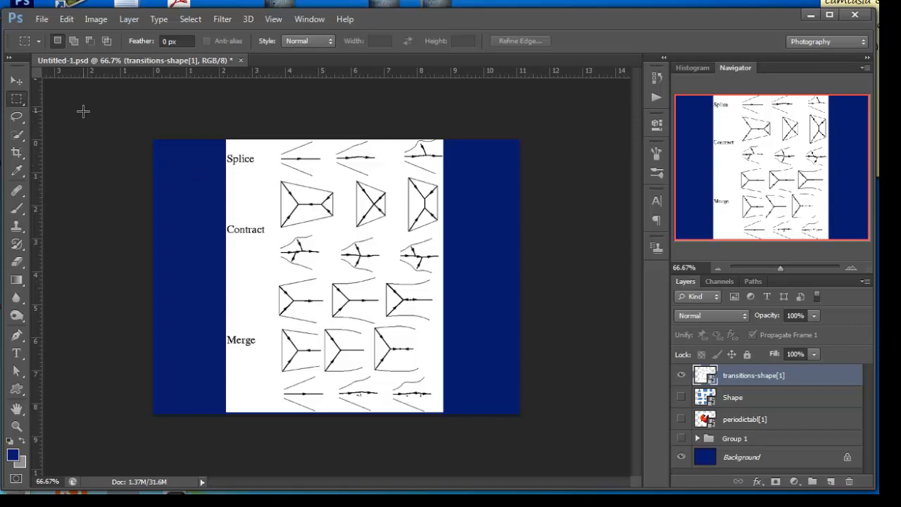
right_click(26, 106)
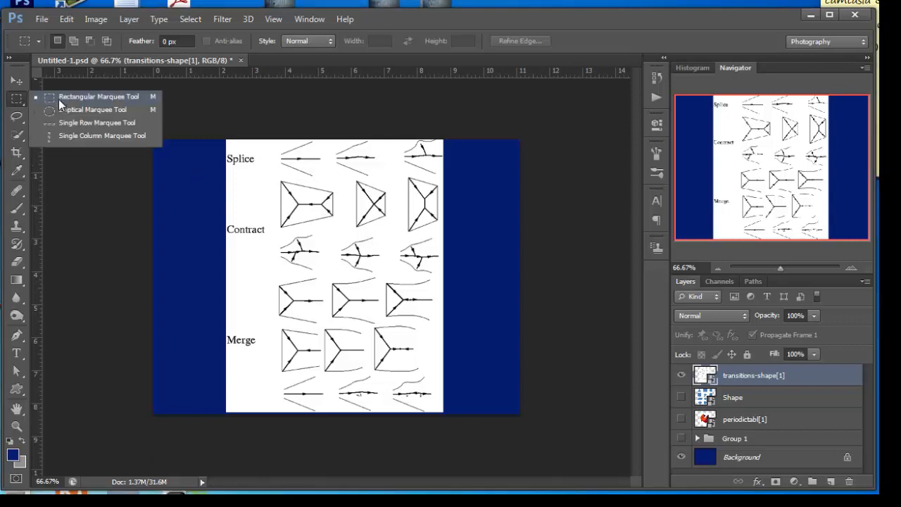
click(59, 100)
drag(270, 174, 336, 232)
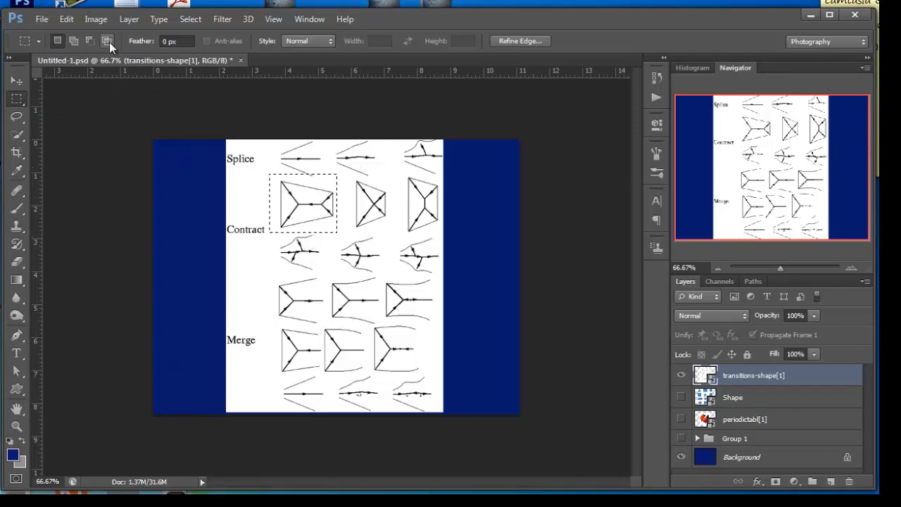
- Clear the rectangular selection around the first diagram in the second row
click(143, 22)
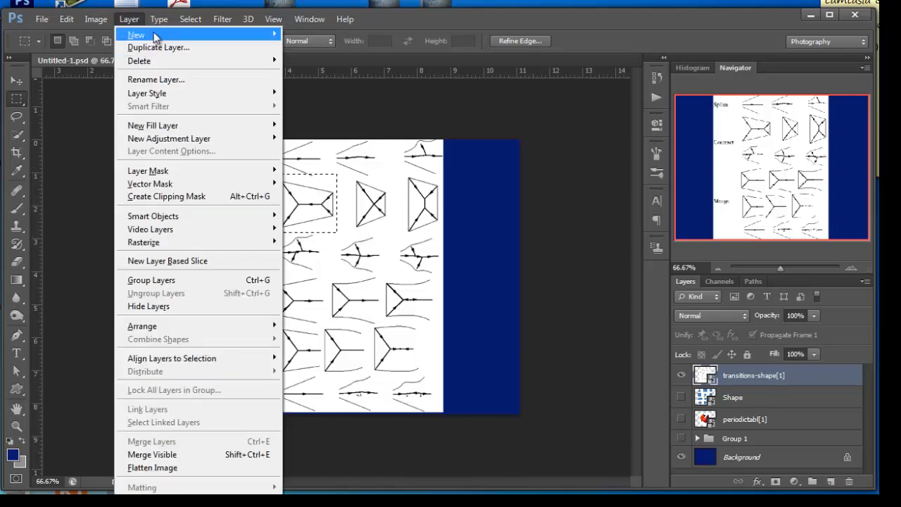
mouse_move(156, 36)
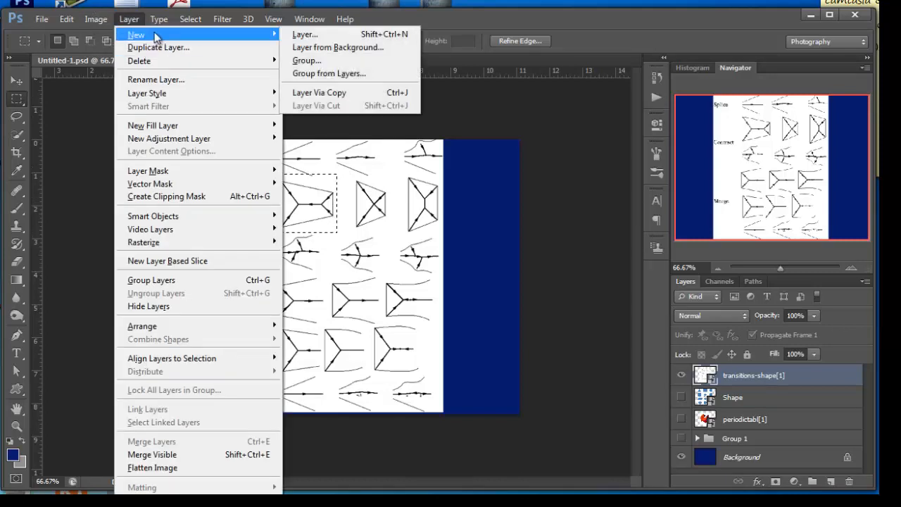
click(545, 13)
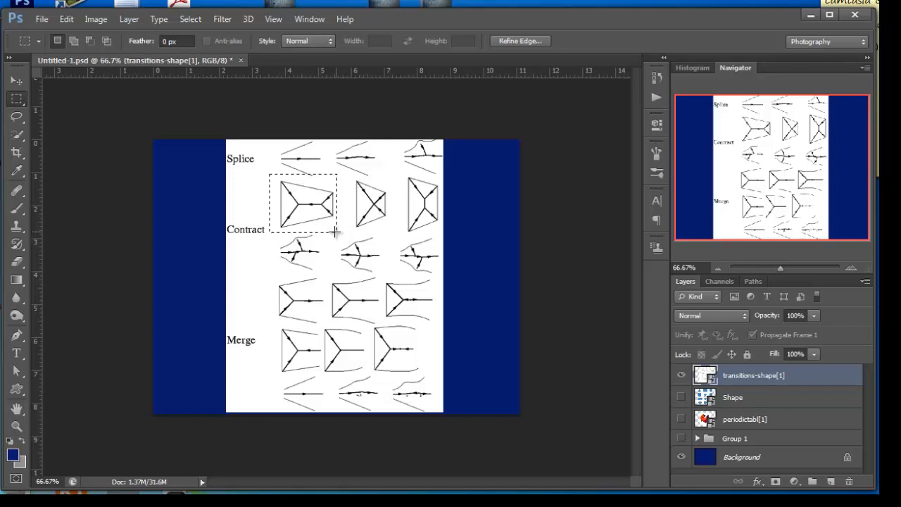
click(121, 202)
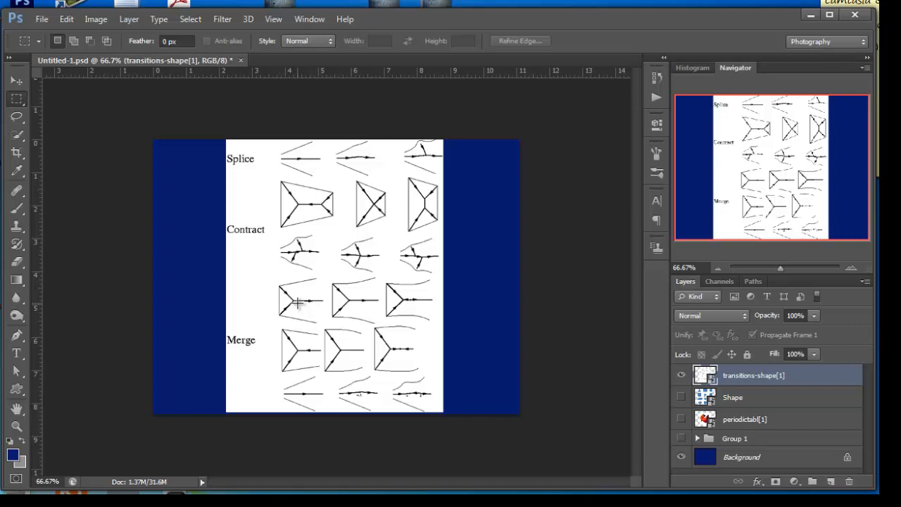
right_click(17, 98)
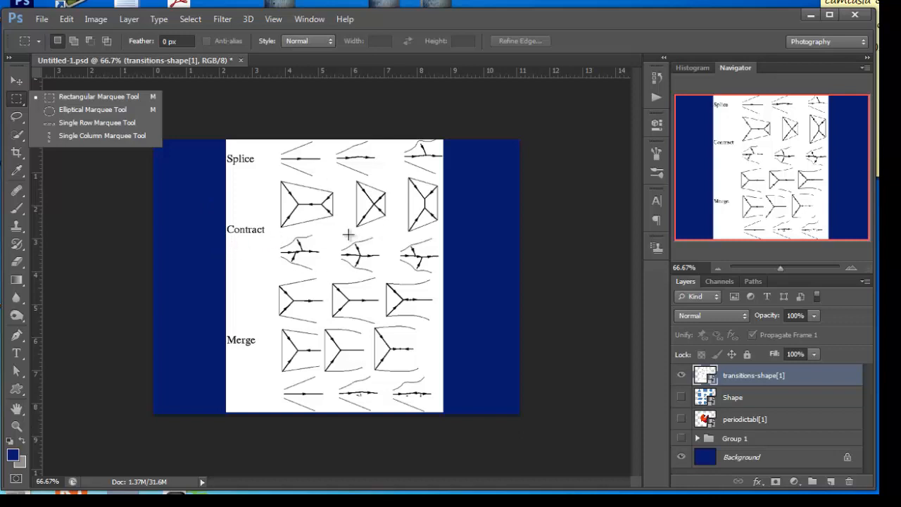
click(98, 164)
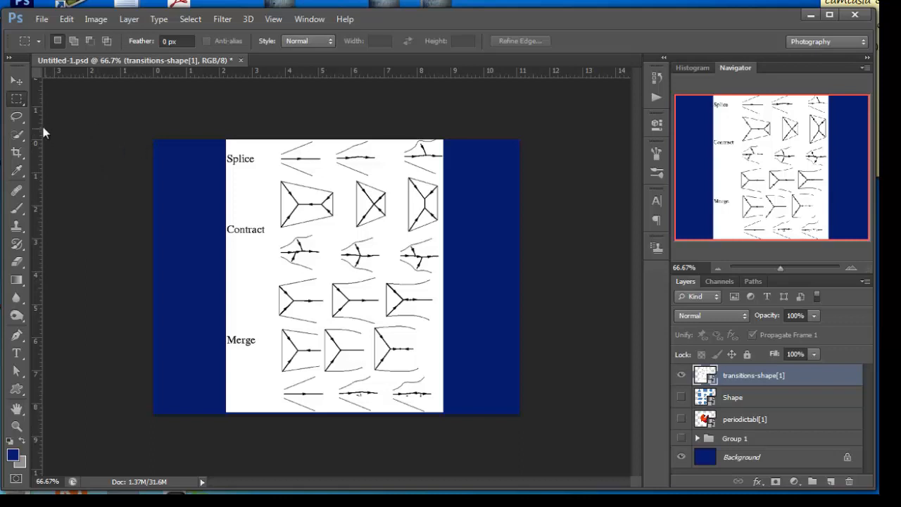
- Draw a freehand Lasso selection around the middle diagram in the third row of transitions-shape[1]
click(680, 375)
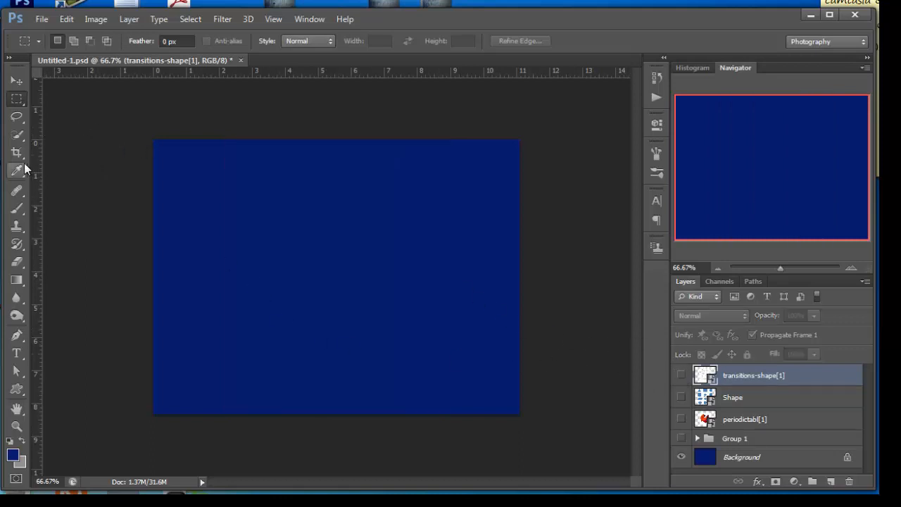
click(17, 116)
click(63, 113)
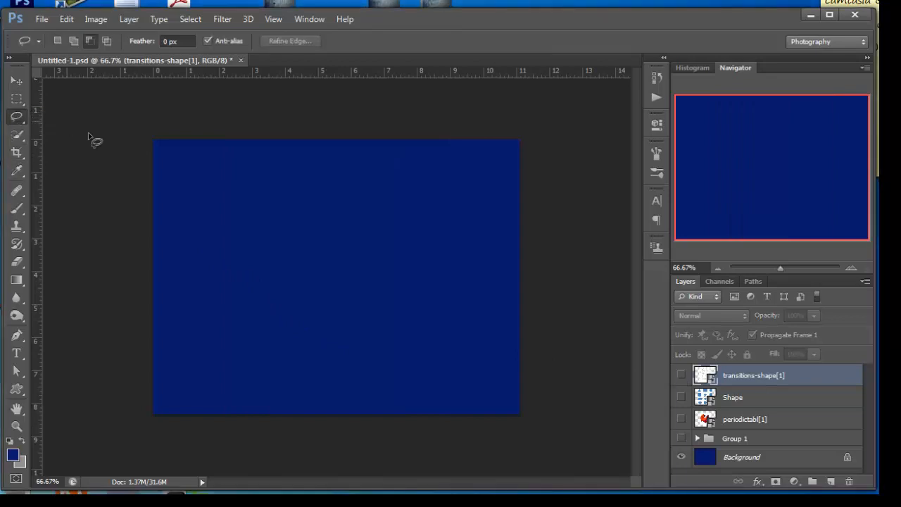
click(680, 375)
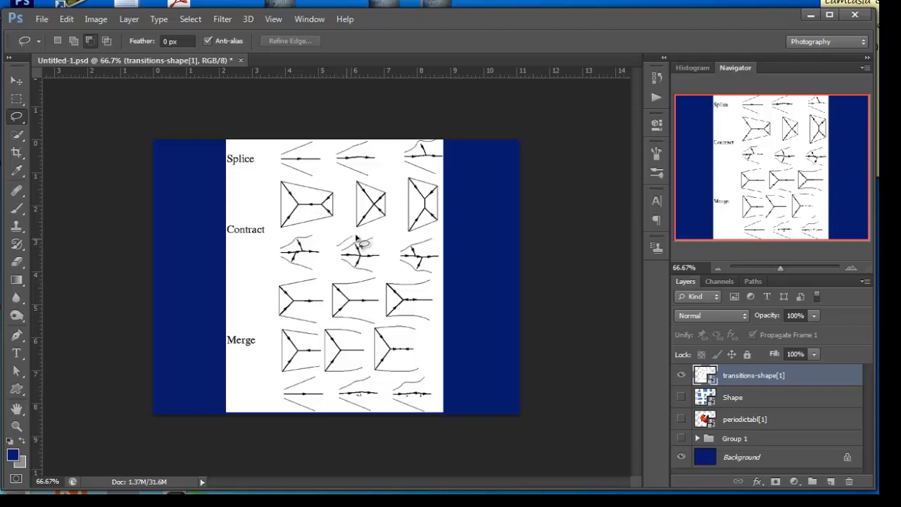
mouse_move(375, 231)
mouse_down()
mouse_move(385, 239)
mouse_move(382, 273)
mouse_move(371, 278)
mouse_move(341, 271)
mouse_move(336, 245)
mouse_up()
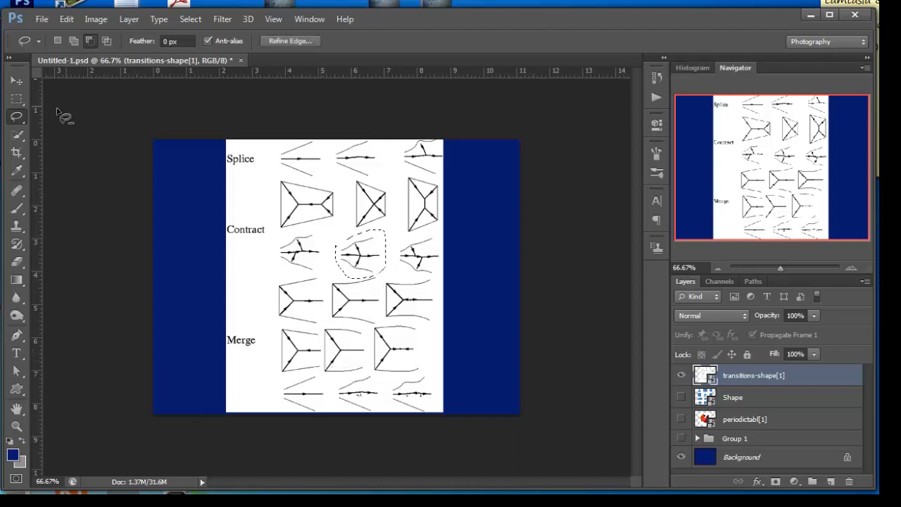
- Outline the first diagram in the second row with a closed four-corner Polygonal Lasso selection
right_click(22, 124)
click(70, 127)
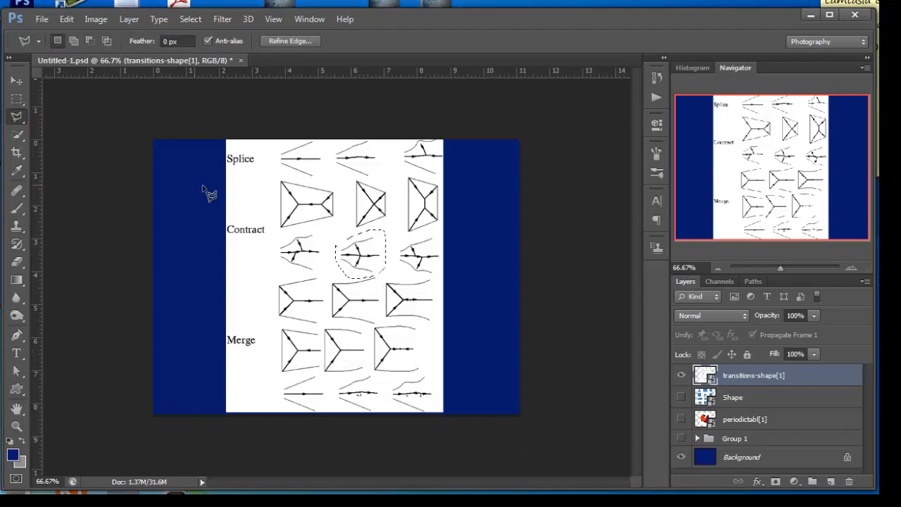
click(275, 175)
click(336, 189)
click(336, 224)
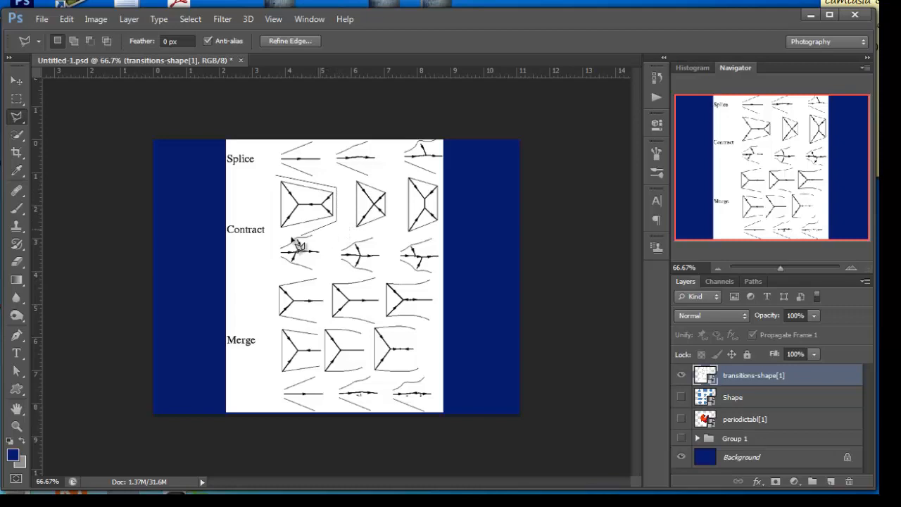
click(273, 235)
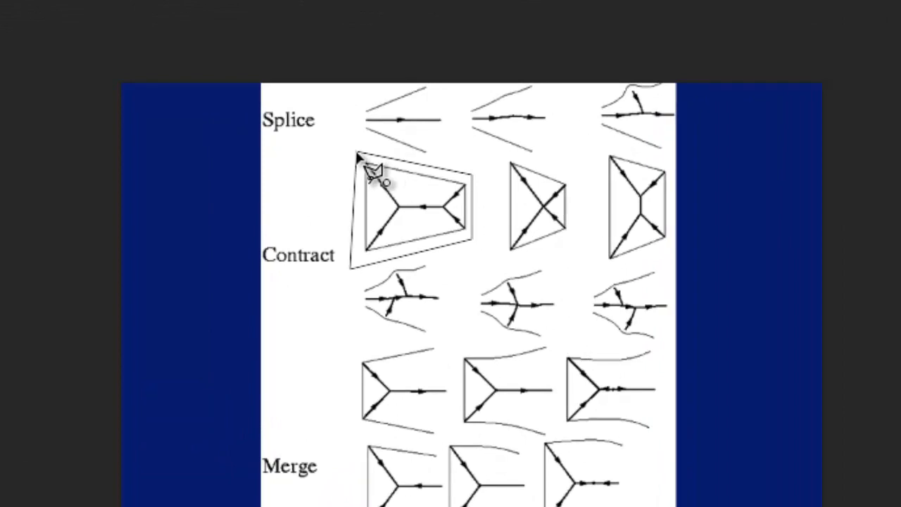
click(357, 156)
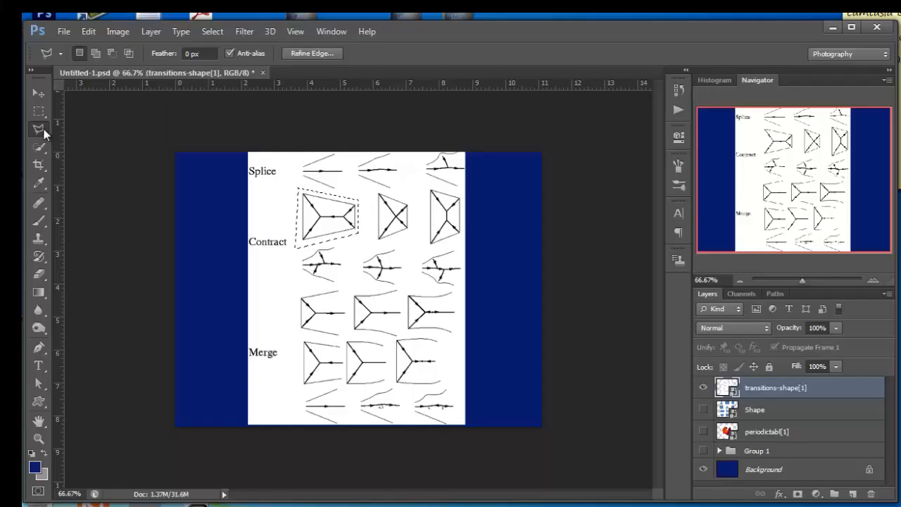
- With the Magnetic Lasso chosen, show periodictabl[1] instead of transitions-shape[1] and clear the polygonal selection
right_click(43, 129)
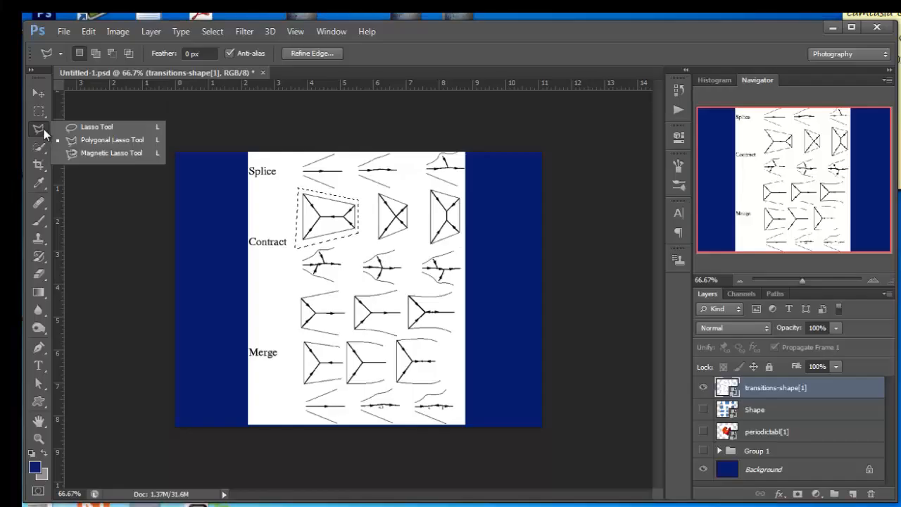
click(95, 153)
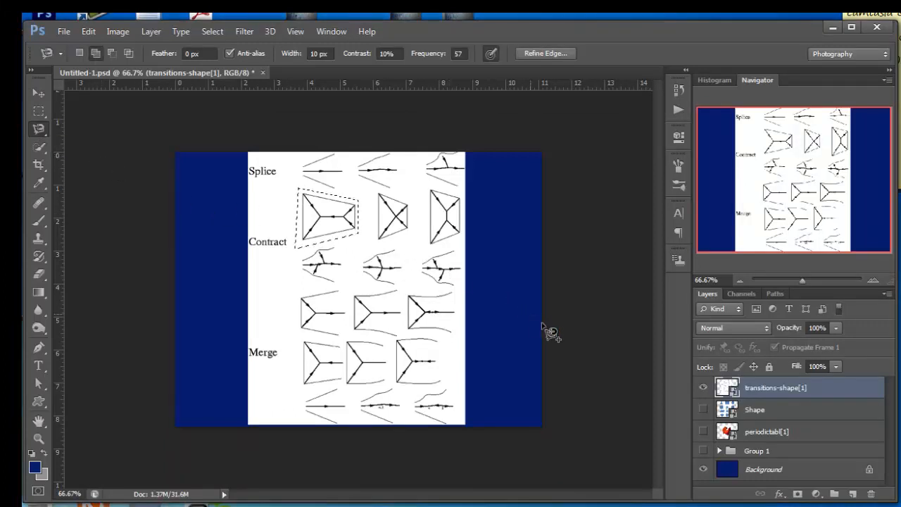
click(703, 388)
click(703, 431)
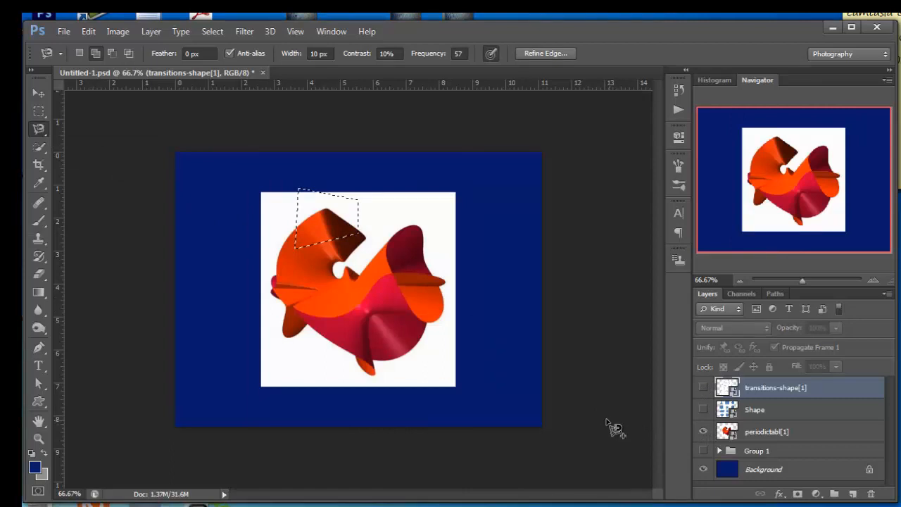
key(ctrl+d)
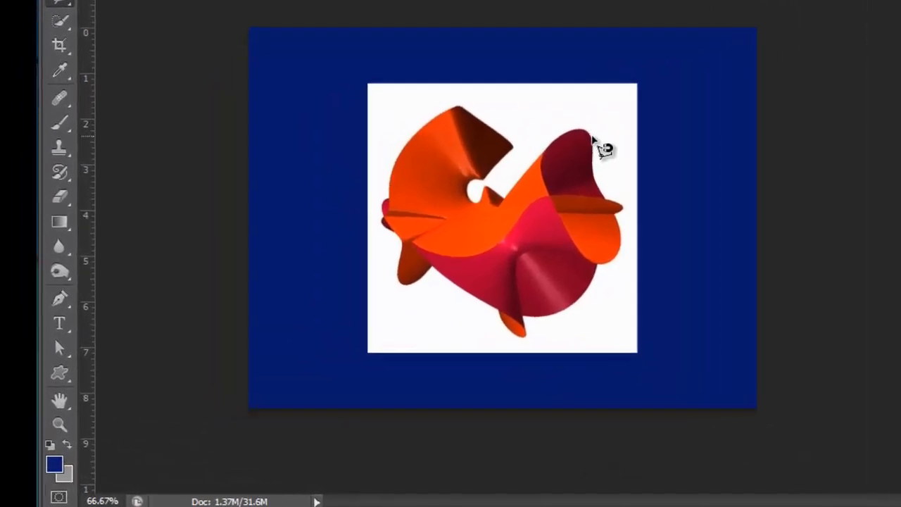
- Trace the right part of the red and orange shape with the Magnetic Lasso, close the outline, and deselect it
click(591, 138)
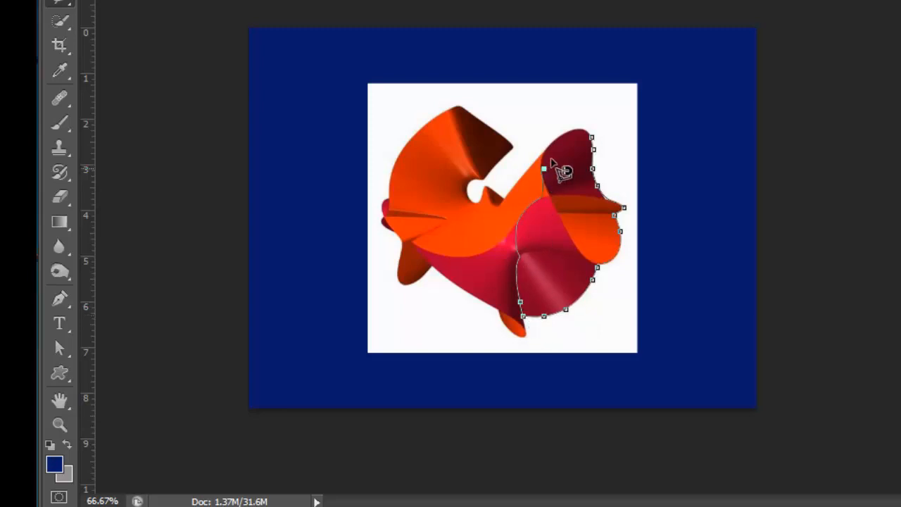
click(590, 138)
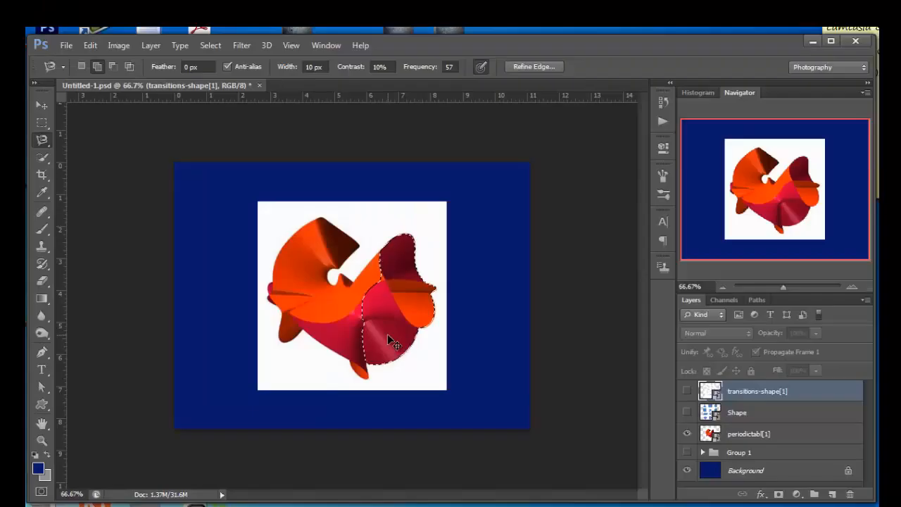
key(ctrl+d)
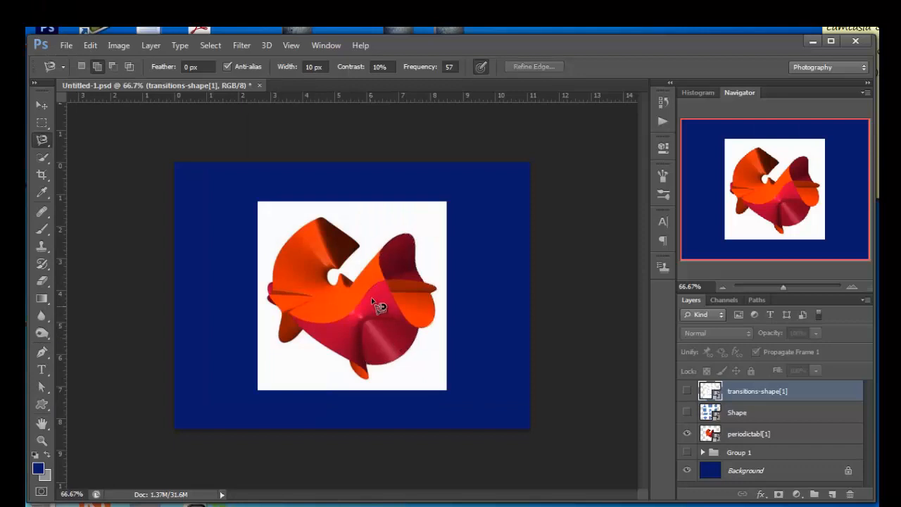
- With the Magic Wand and a 3 by 3 Average sample size, select the orange area in the upper-left part of the shape
click(40, 156)
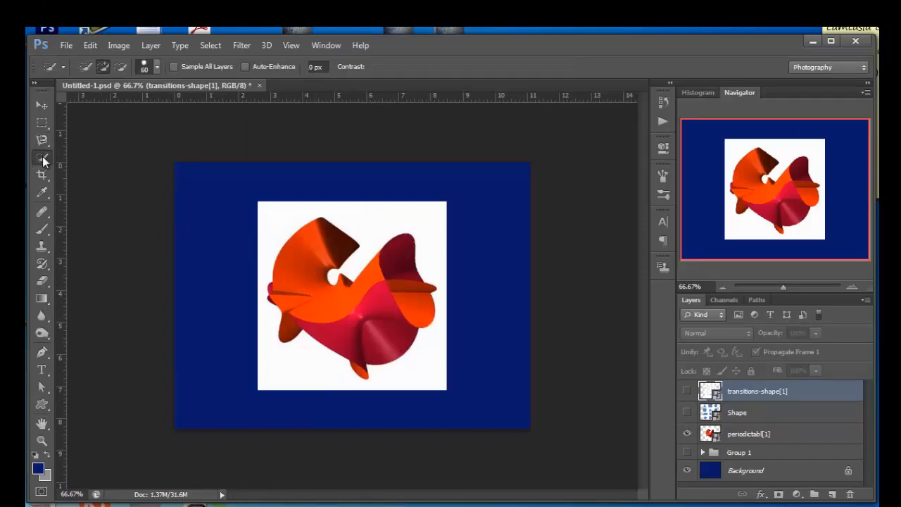
right_click(43, 157)
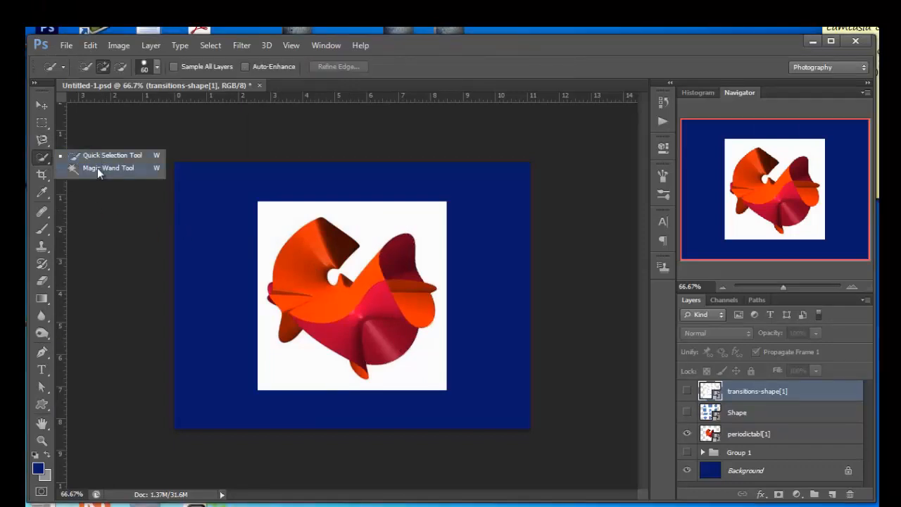
click(99, 169)
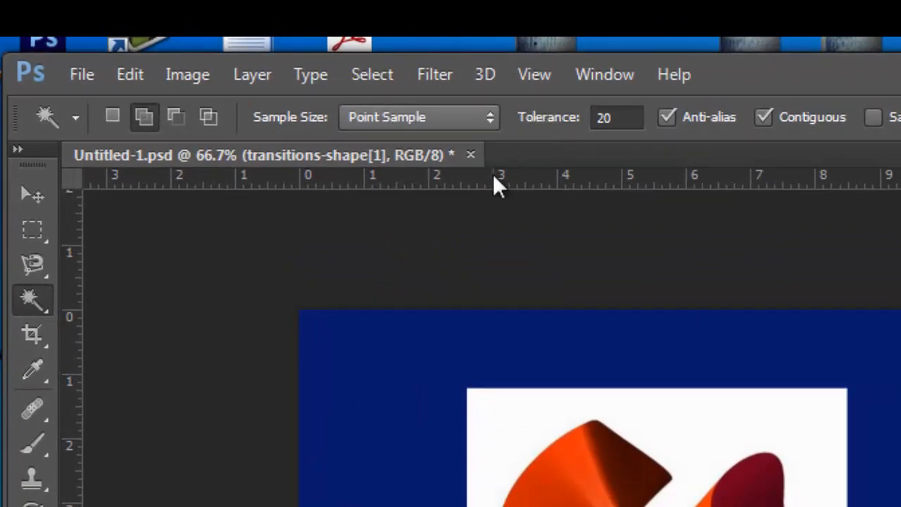
key(ctrl+plus)
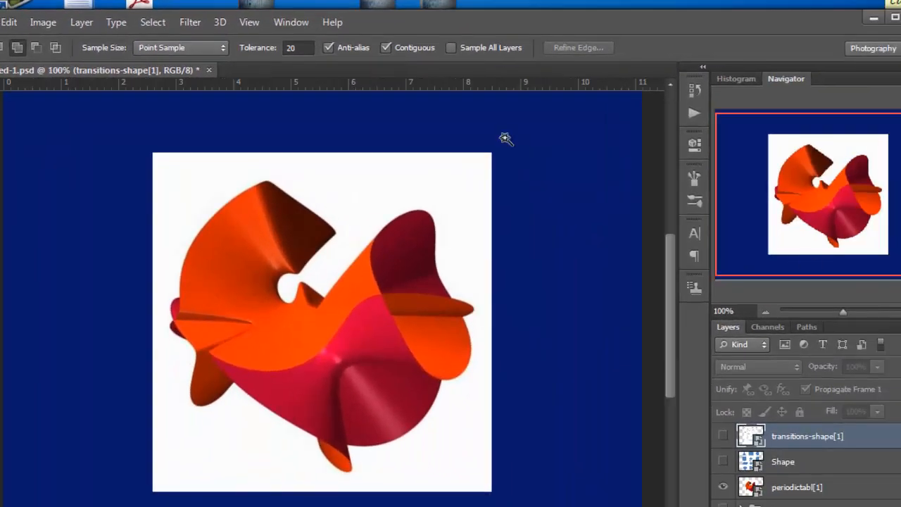
click(221, 47)
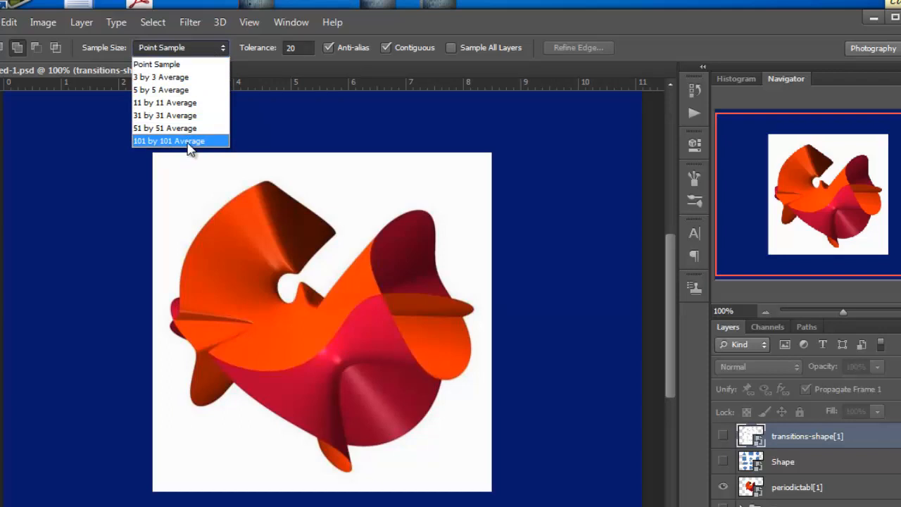
click(191, 80)
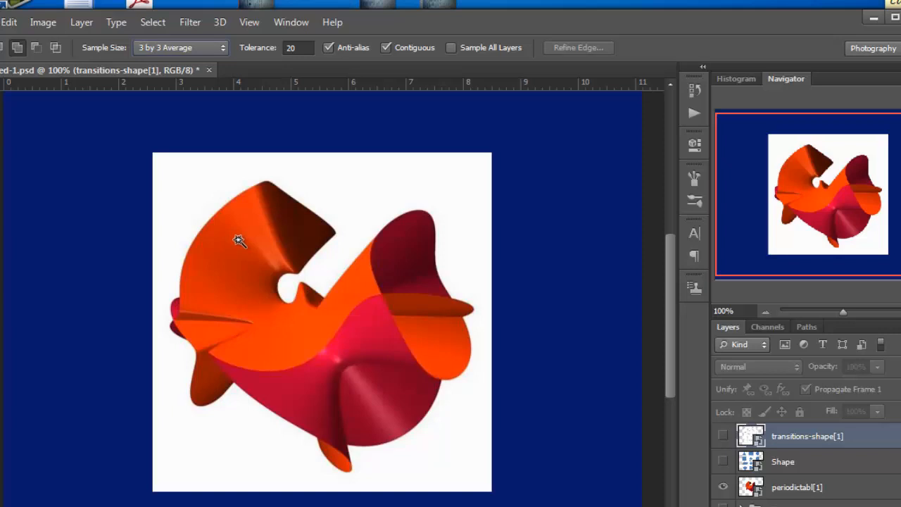
click(231, 257)
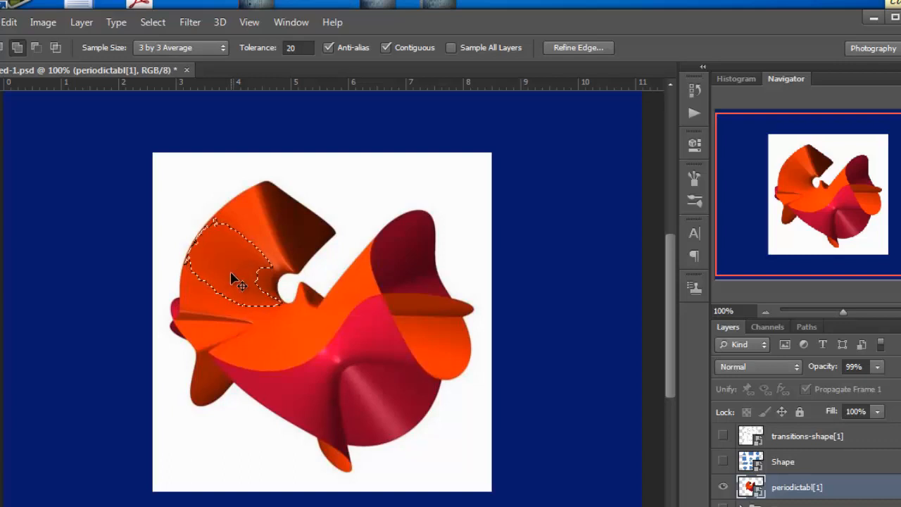
- Replace the selection with a new Magic Wand selection of the orange area at a tolerance of 50
key(ctrl+d)
click(301, 48)
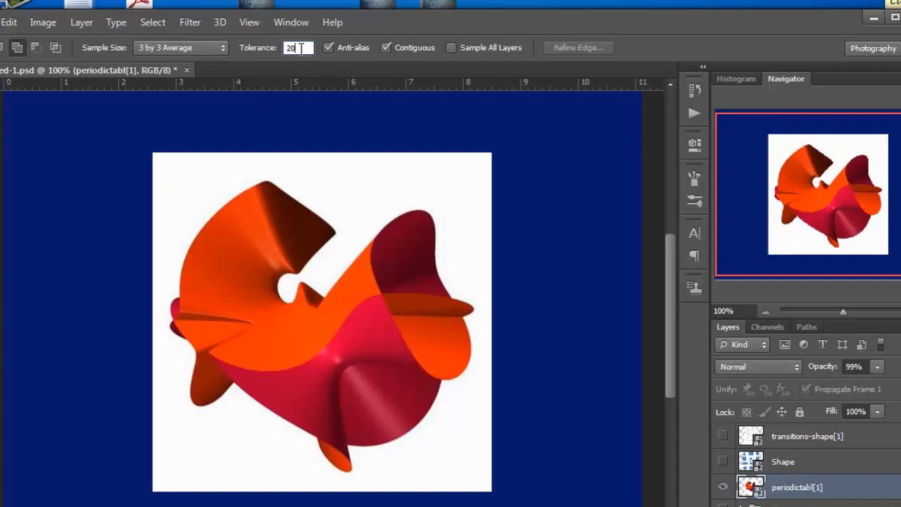
drag(300, 48, 281, 58)
click(239, 231)
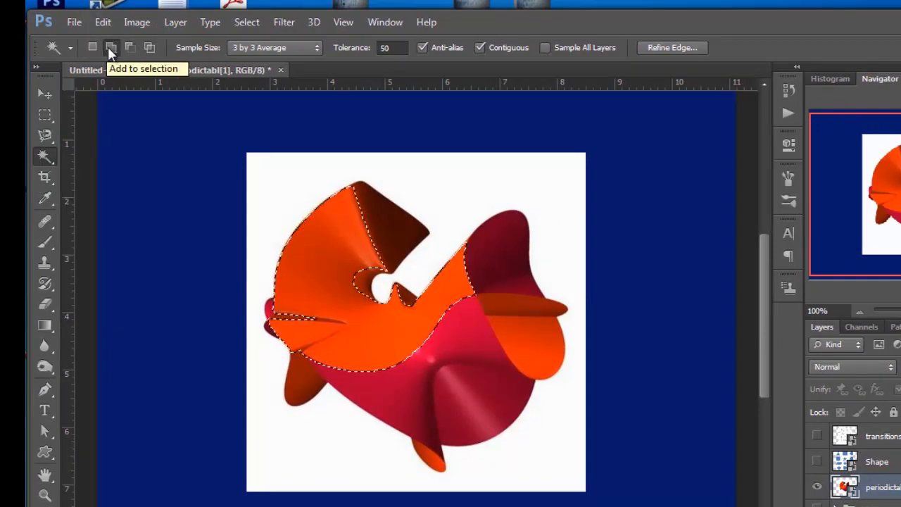
- Add the dark brown fold to the Magic Wand selection, subtract it again, and deselect
click(110, 47)
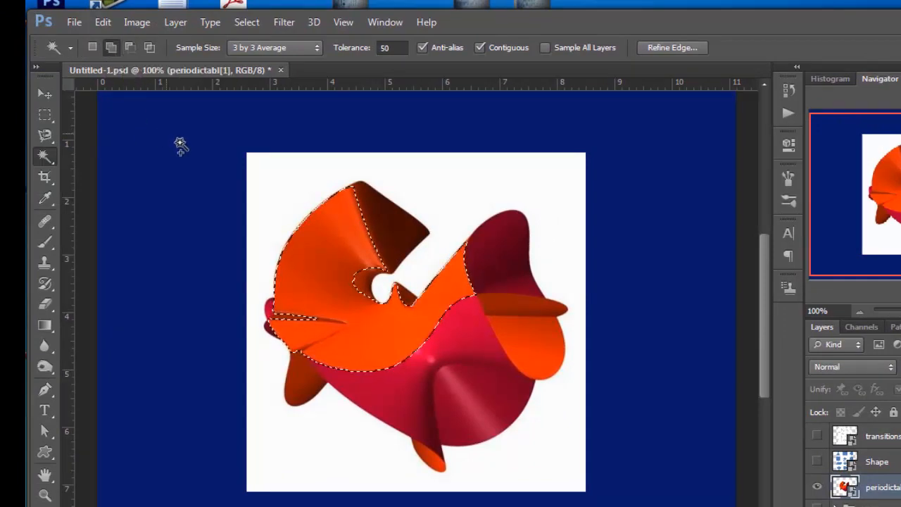
click(342, 259)
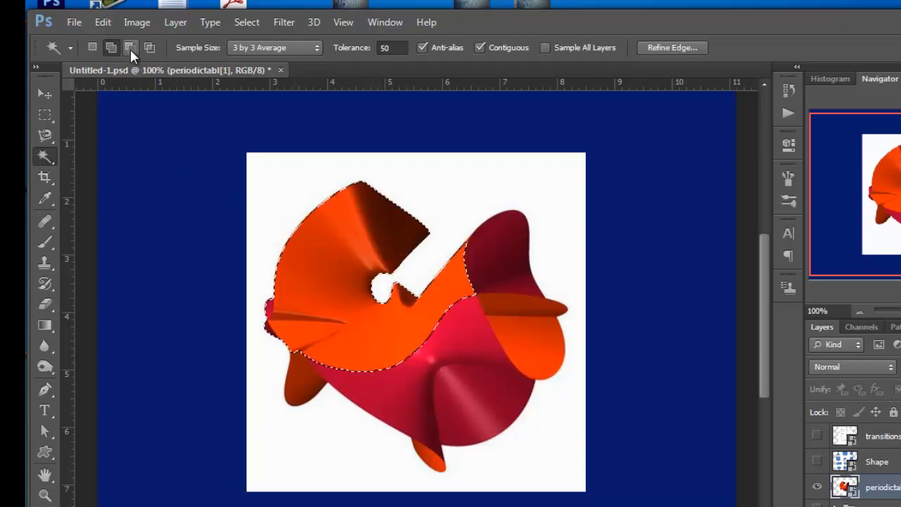
click(130, 48)
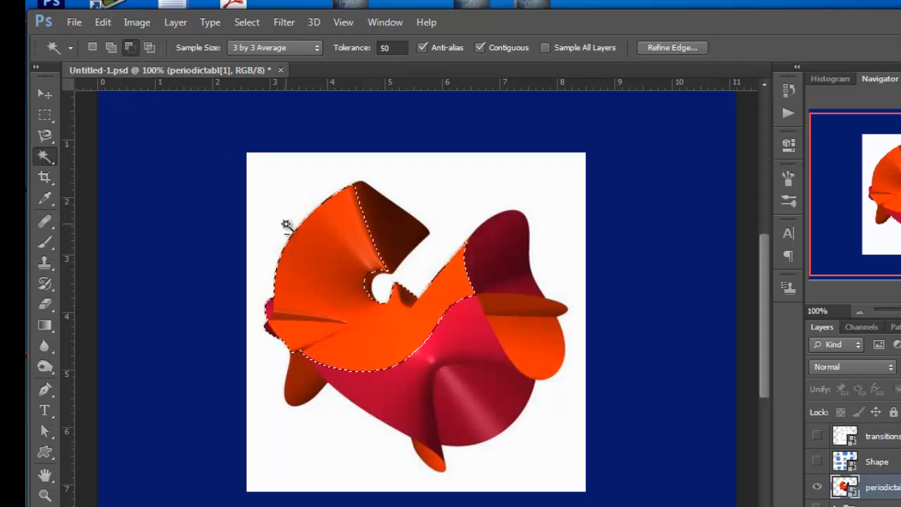
key(ctrl+d)
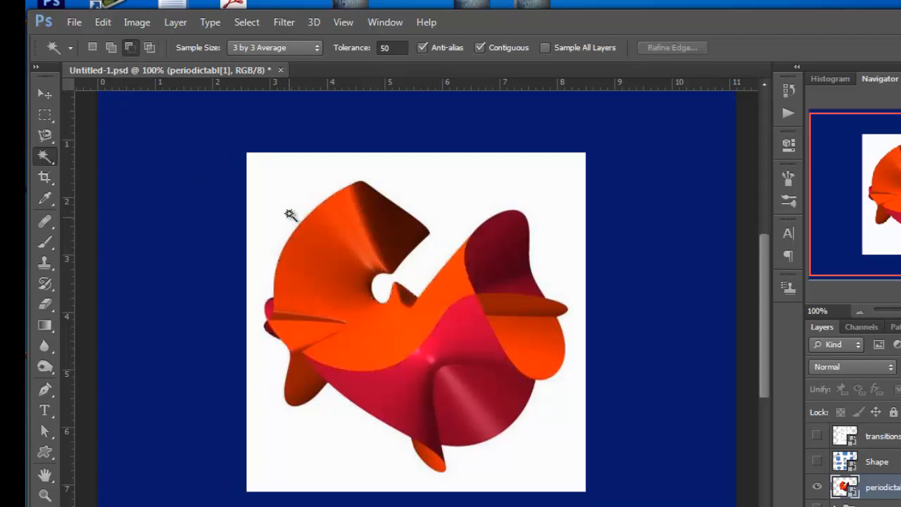
- With the Quick Selection tool and a size 20 brush, select the dark brown fold and the adjoining orange area of the shape
click(46, 157)
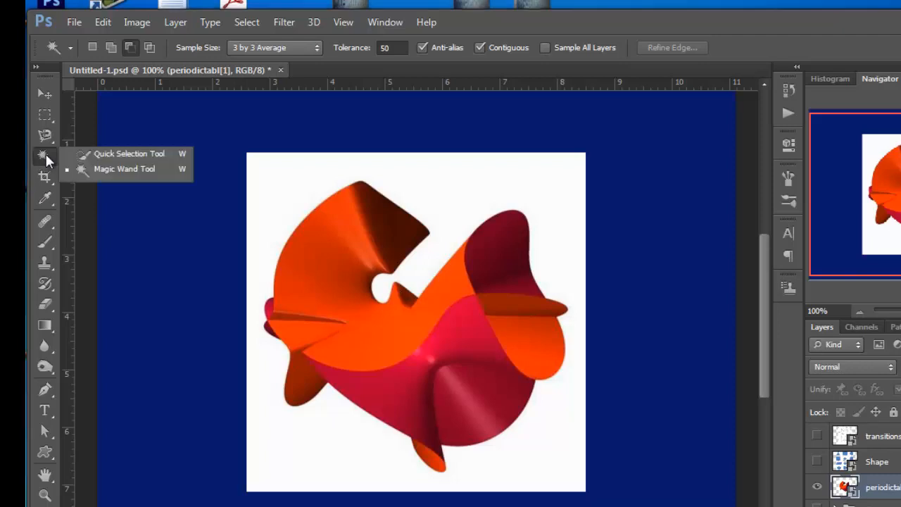
click(124, 157)
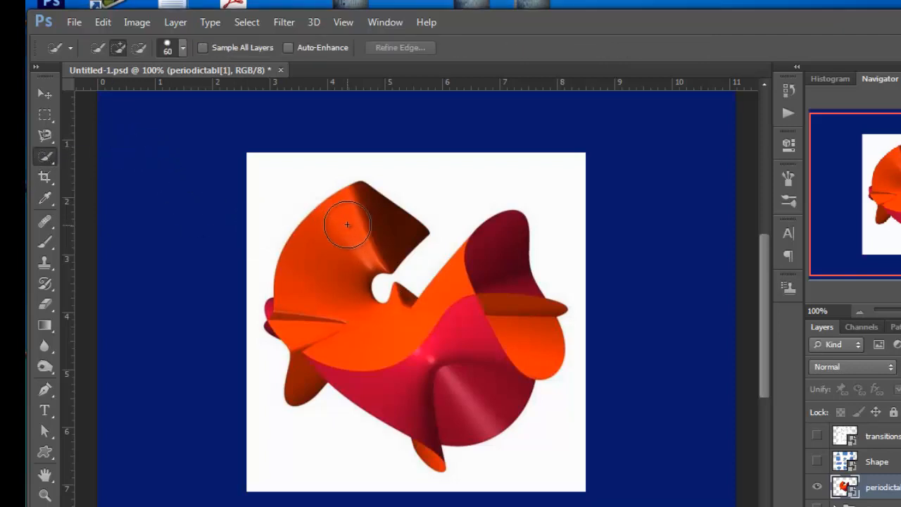
key(bracketleft)
key(bracketleft)
key(bracketleft)
key(bracketleft)
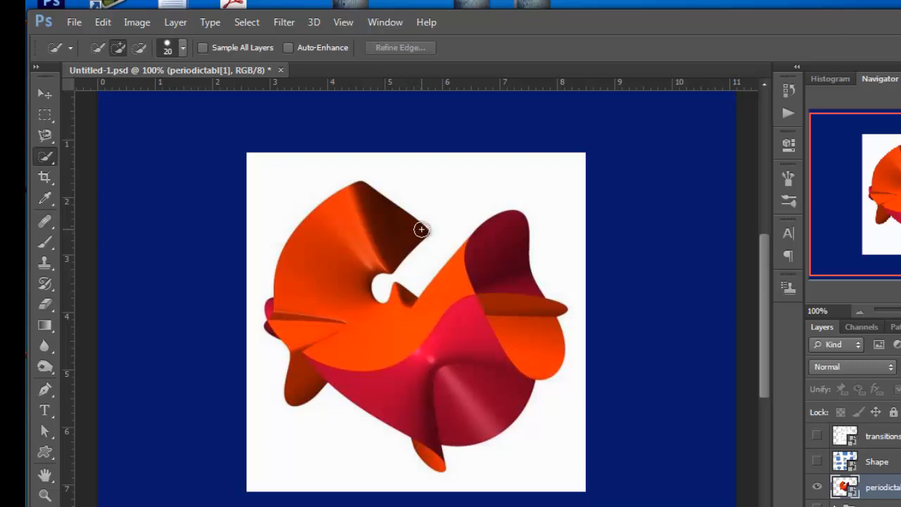
click(416, 232)
mouse_move(416, 231)
mouse_down()
mouse_move(372, 234)
mouse_move(343, 274)
mouse_move(338, 324)
mouse_move(397, 332)
mouse_up()
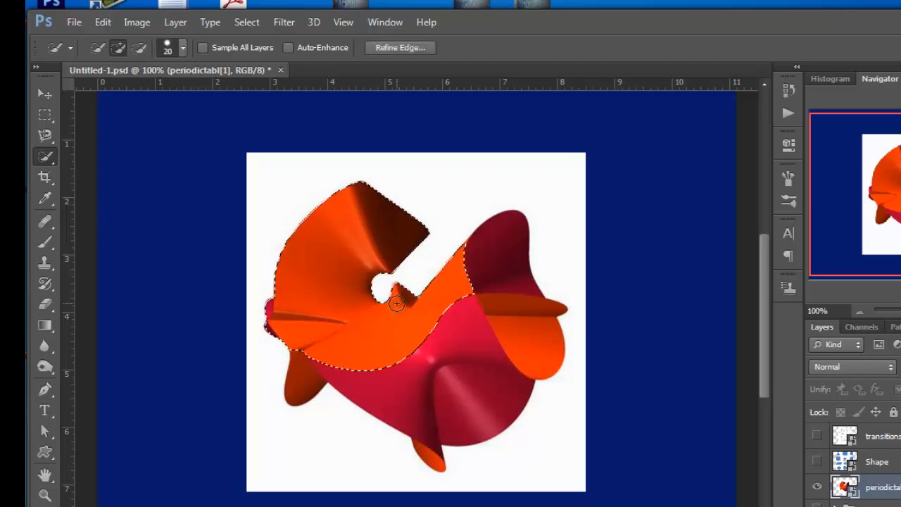
mouse_move(466, 275)
mouse_down()
mouse_move(483, 272)
mouse_move(497, 296)
mouse_up()
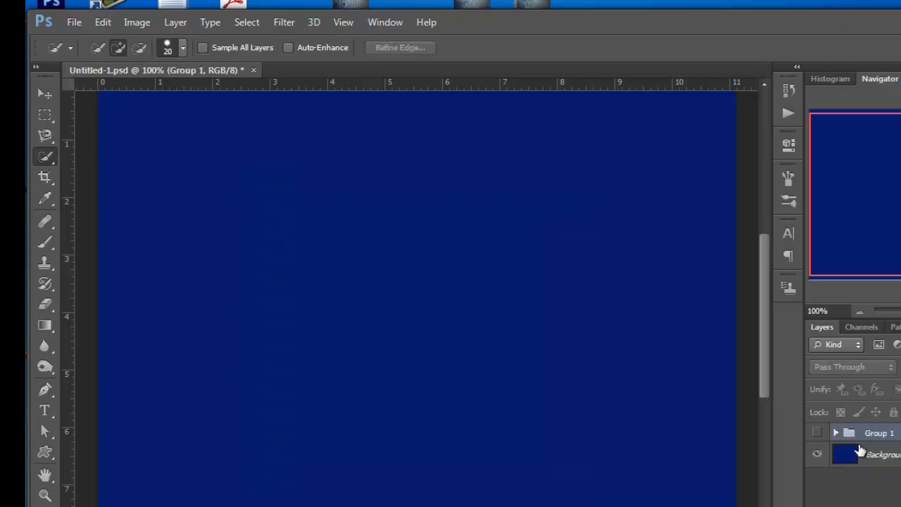
- Show the Group 1 text artwork for a look and hide it again
click(816, 432)
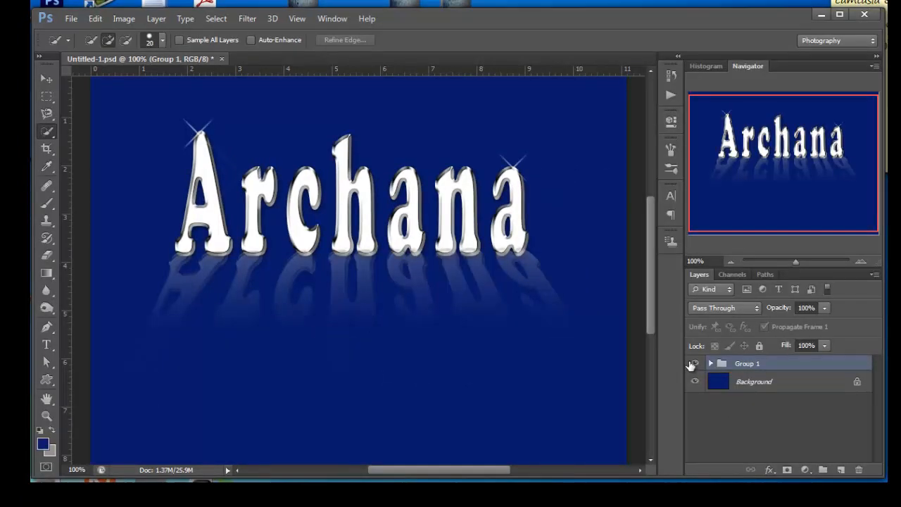
click(694, 364)
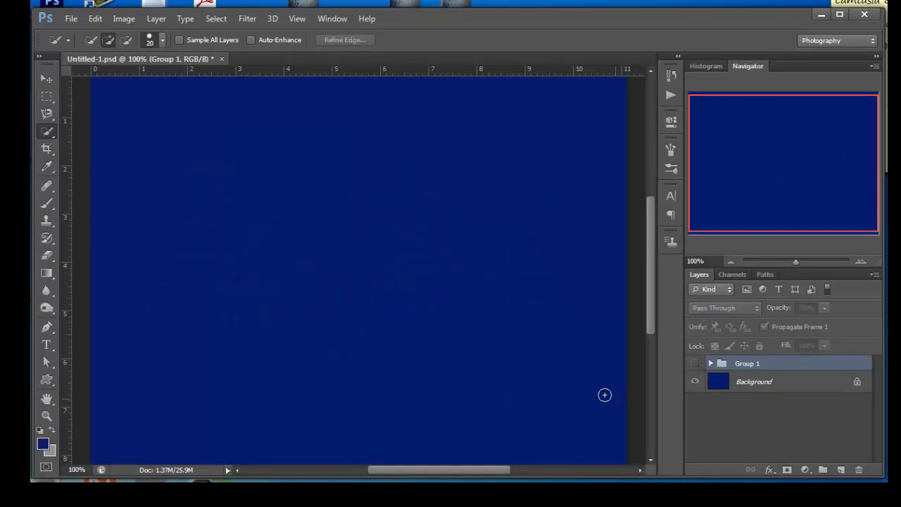
- Hide the Background layer and add a first name as 60 pt Cooper Black text on the canvas
key(t)
click(235, 260)
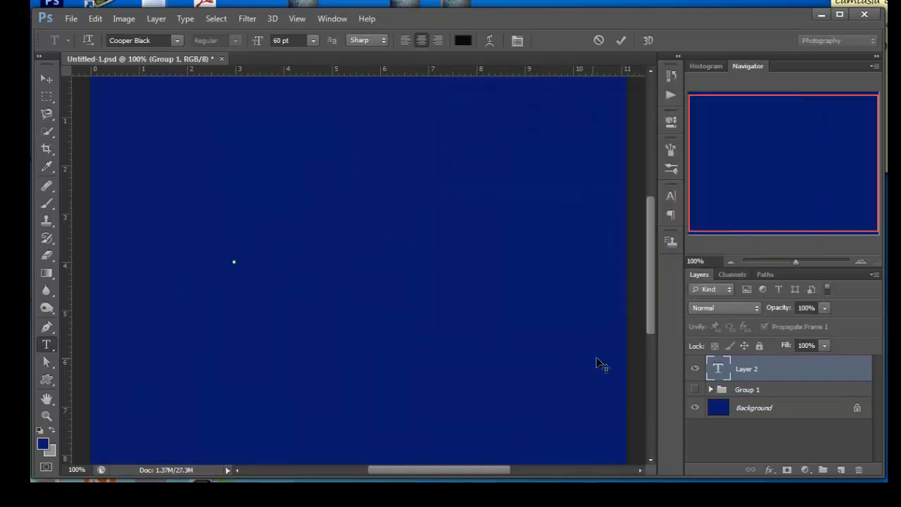
click(695, 407)
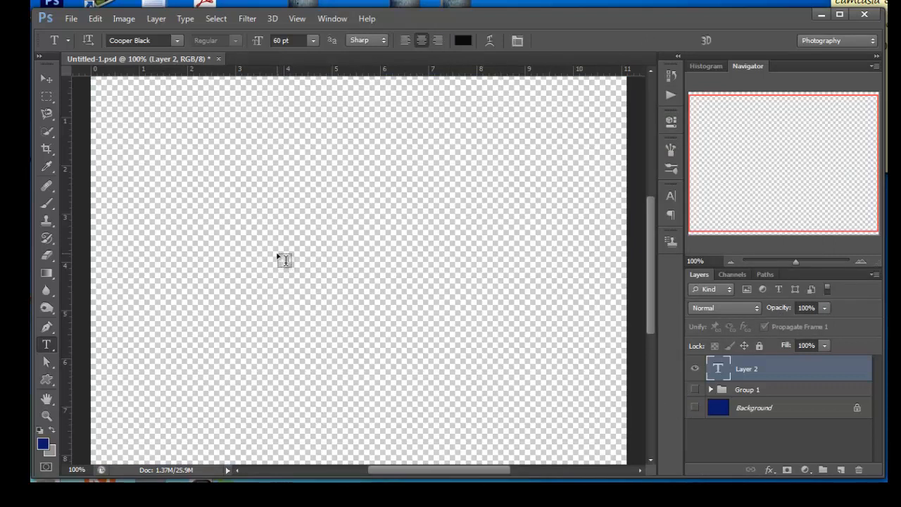
click(248, 256)
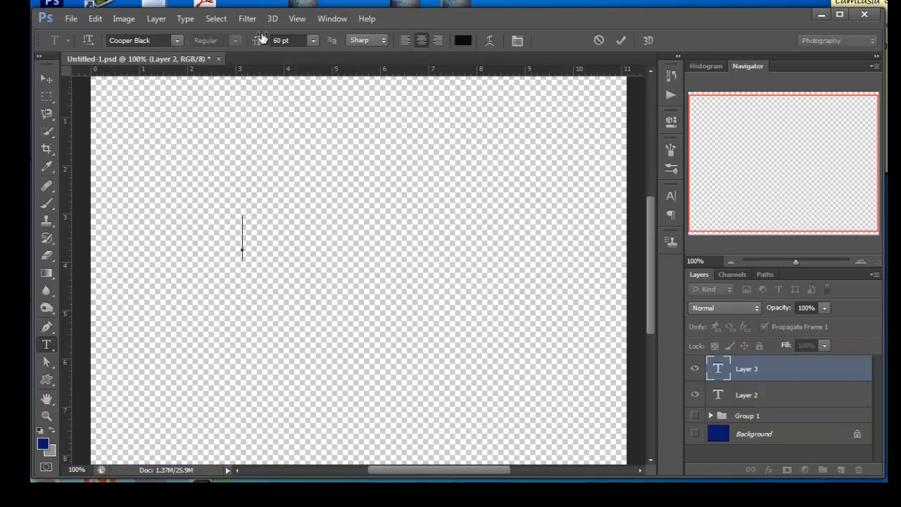
text(Jas)
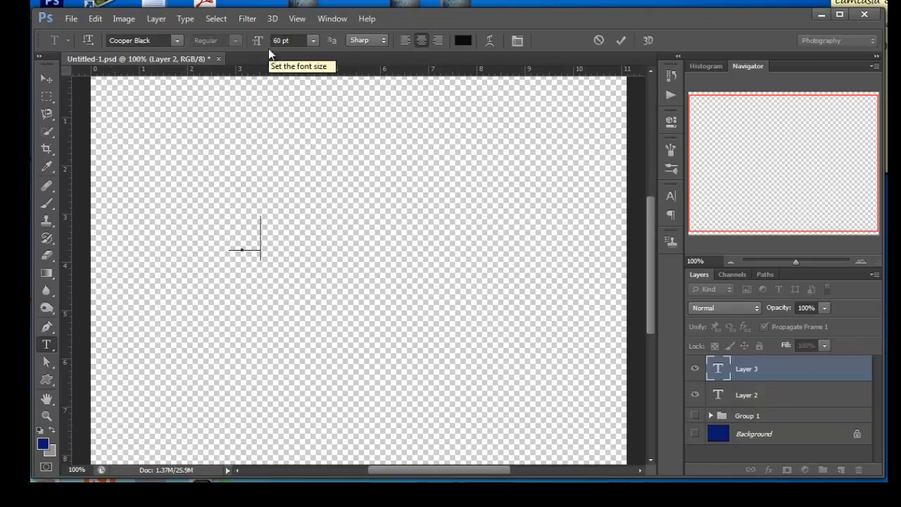
text(pal)
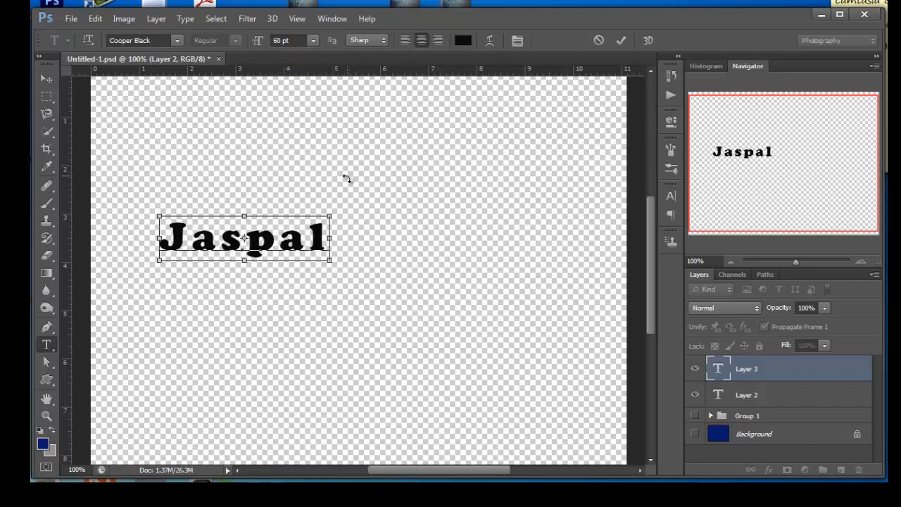
- Stretch the name text wider and taller to about 222 pt and move it to the upper middle of the canvas
drag(328, 218, 457, 151)
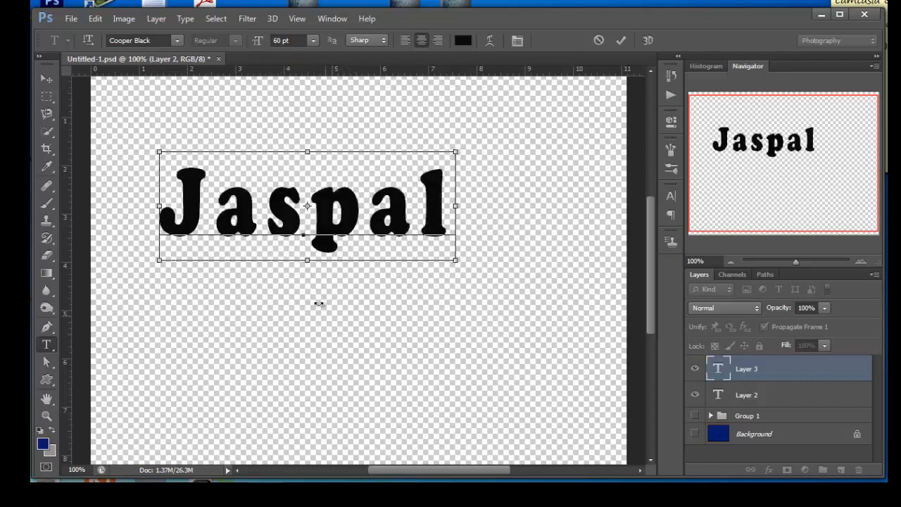
drag(308, 259, 323, 294)
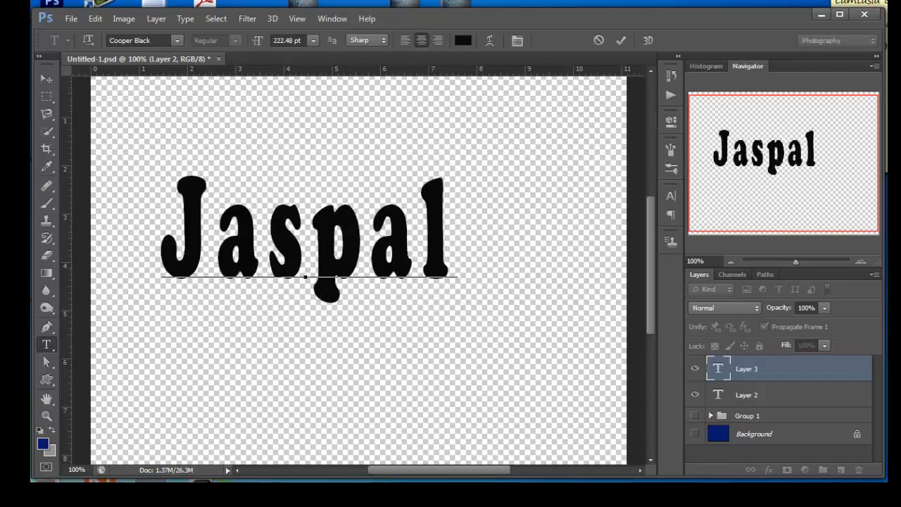
click(42, 81)
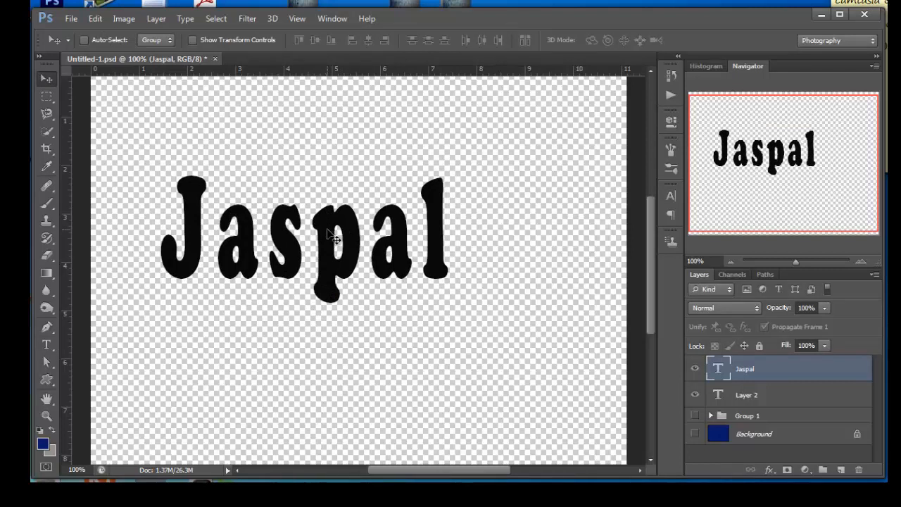
drag(328, 231, 364, 176)
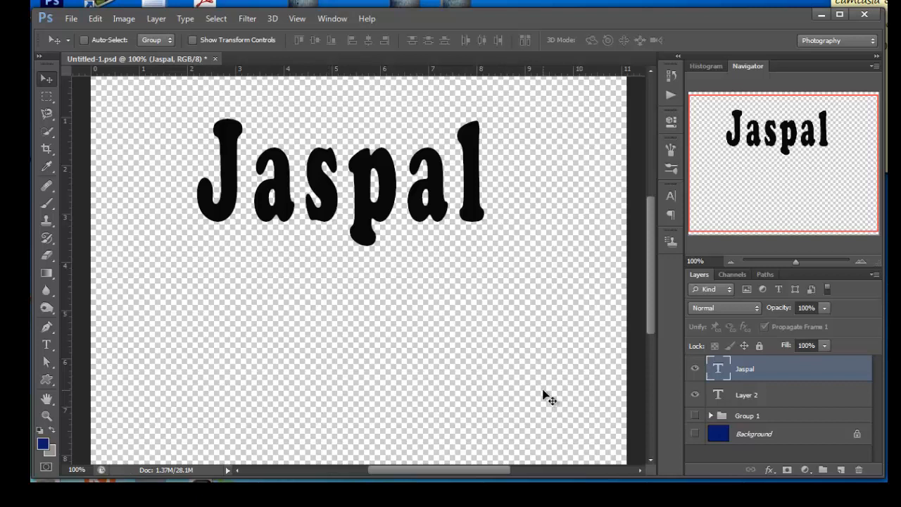
- Add a Satin effect to the name text layer with Screen blend mode and the near-white color f8f5f5
click(768, 471)
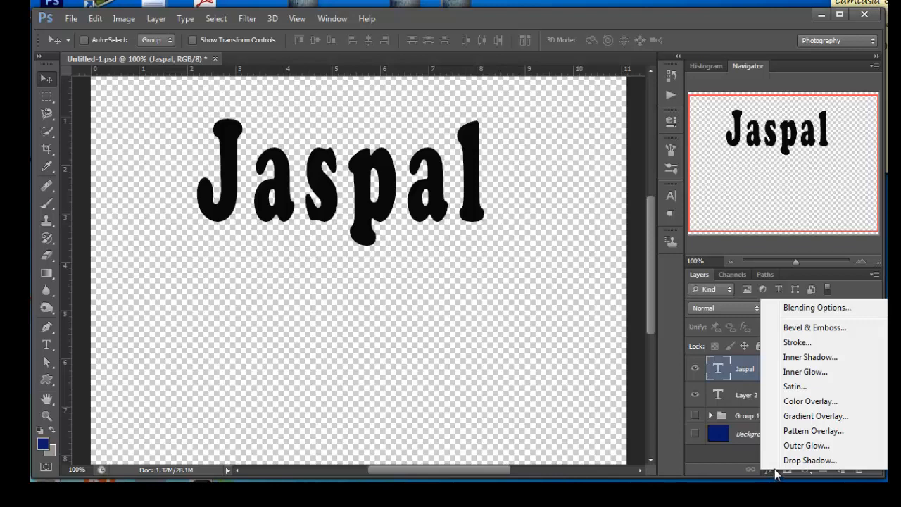
click(804, 387)
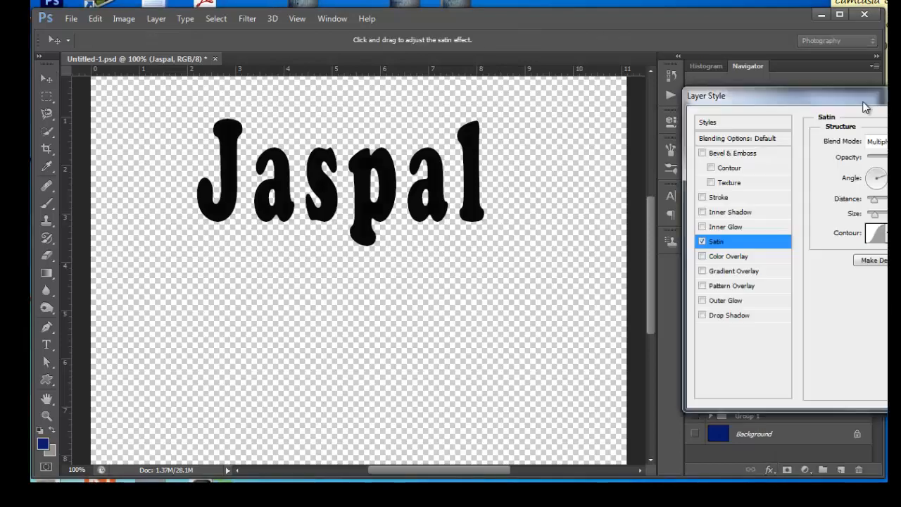
drag(866, 107, 613, 124)
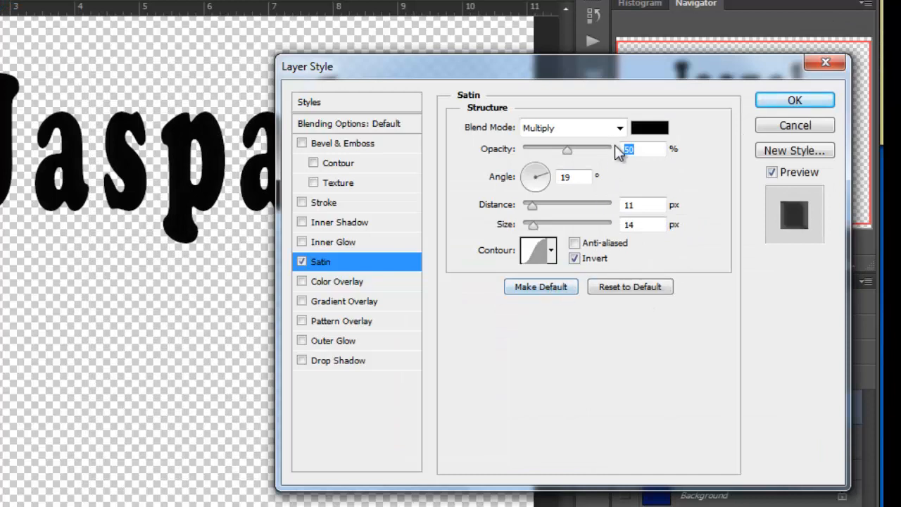
click(618, 131)
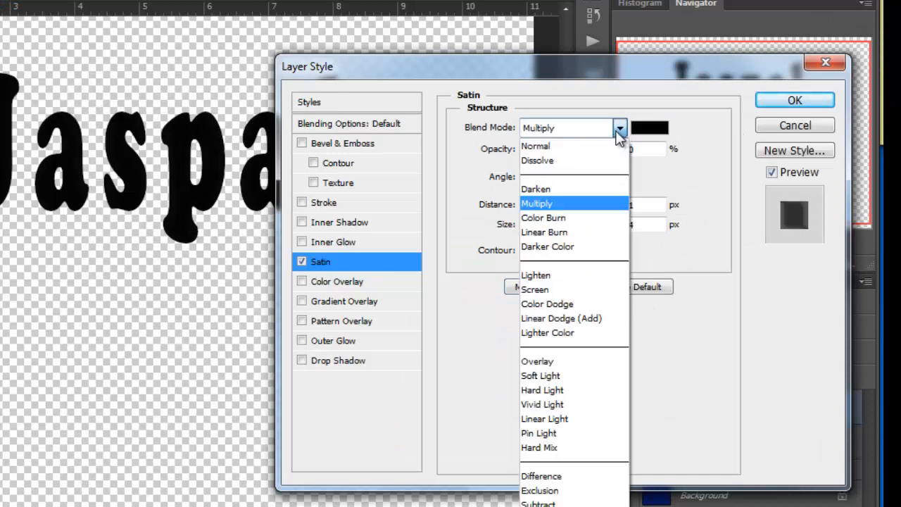
click(572, 291)
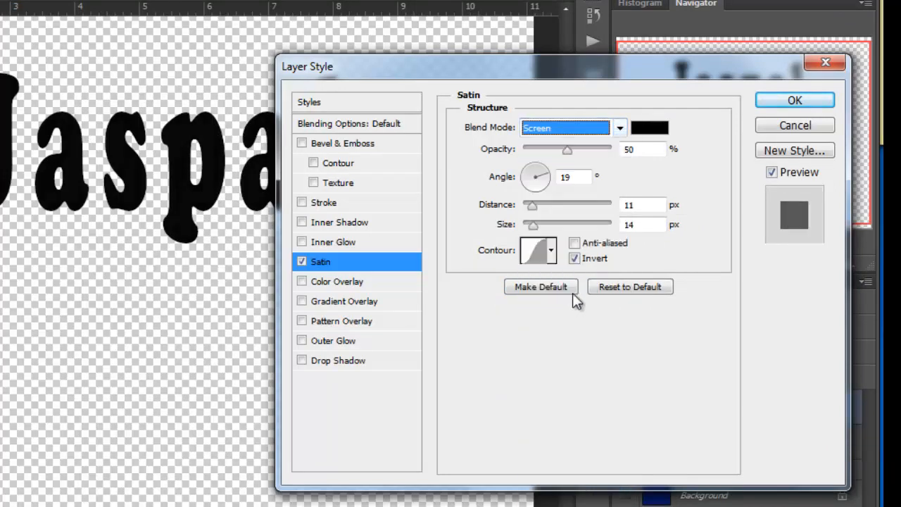
click(648, 128)
click(305, 94)
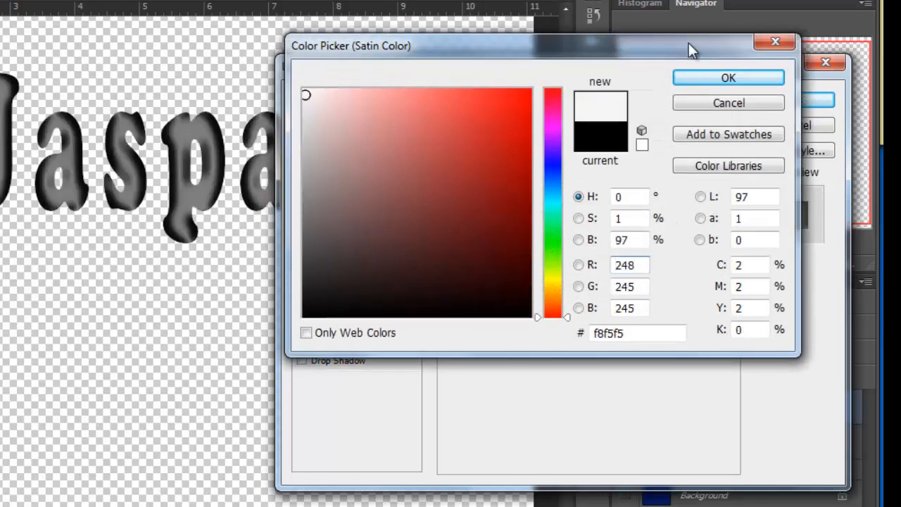
click(728, 77)
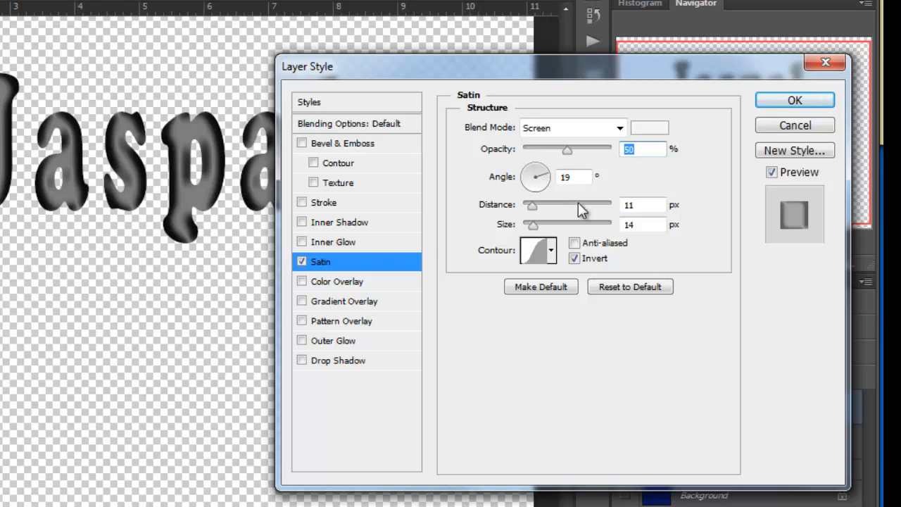
- Set the Satin distance to 15 px and size to 13 px, and make its contour anti-aliased
double_click(622, 205)
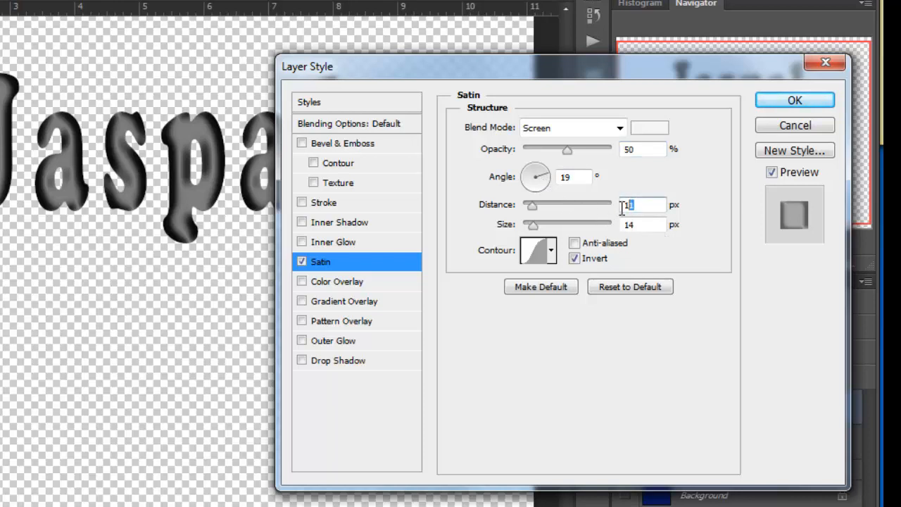
text(15)
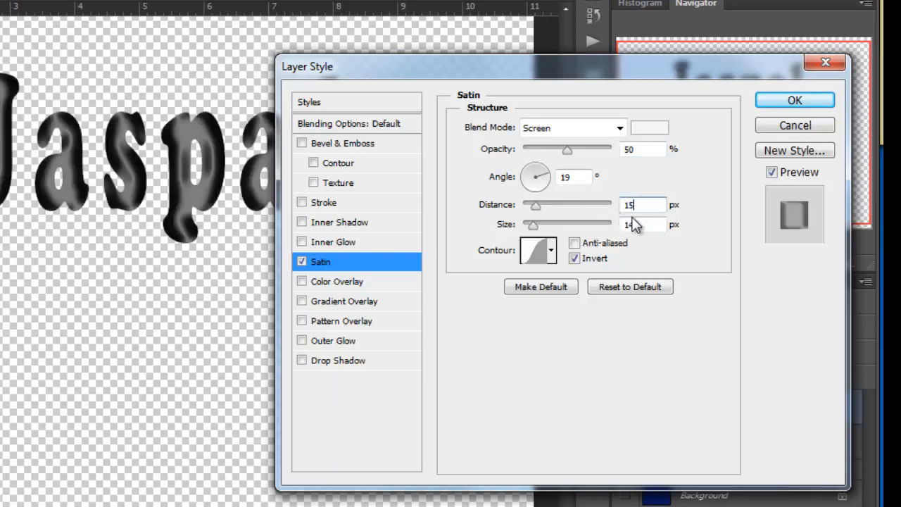
double_click(638, 225)
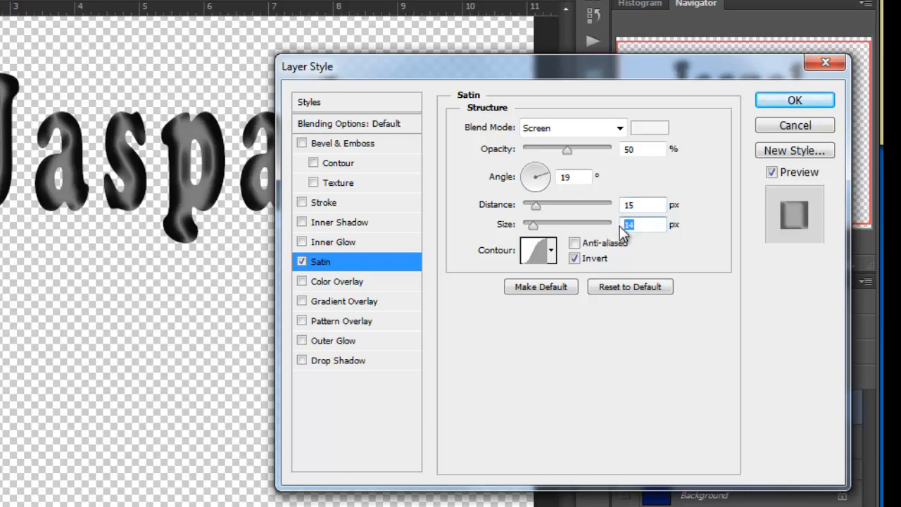
text(13)
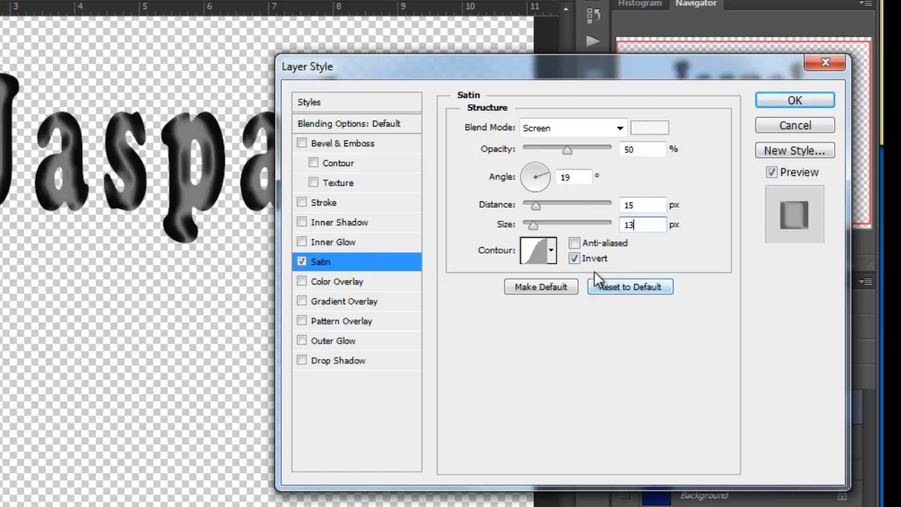
click(574, 243)
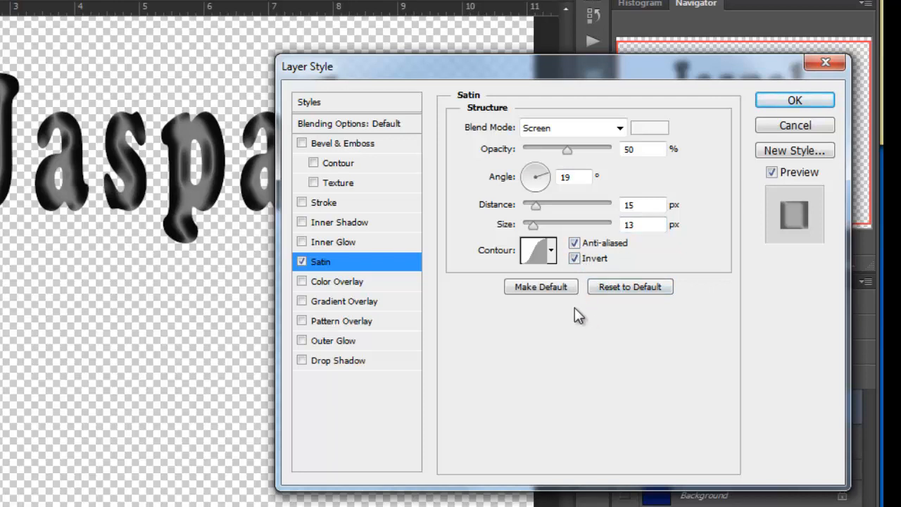
- Enable Bevel & Emboss on the name text with a depth of 371%
click(342, 144)
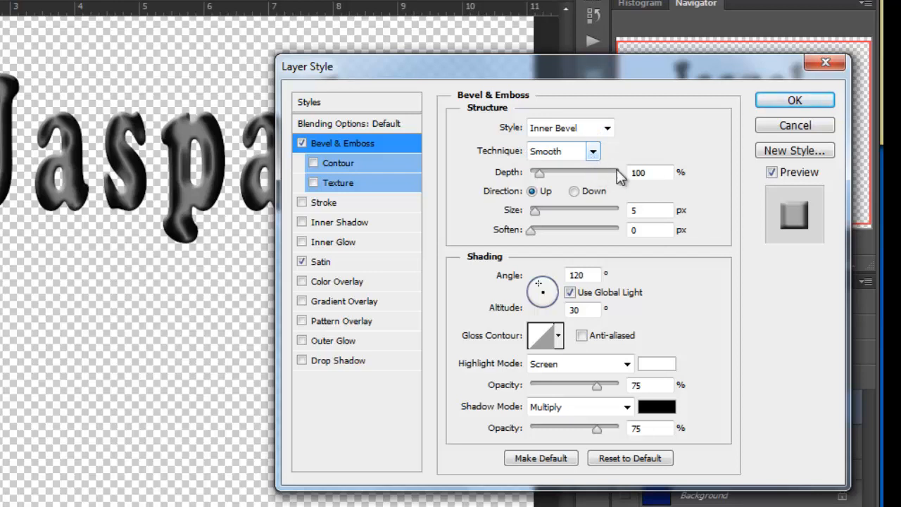
double_click(651, 171)
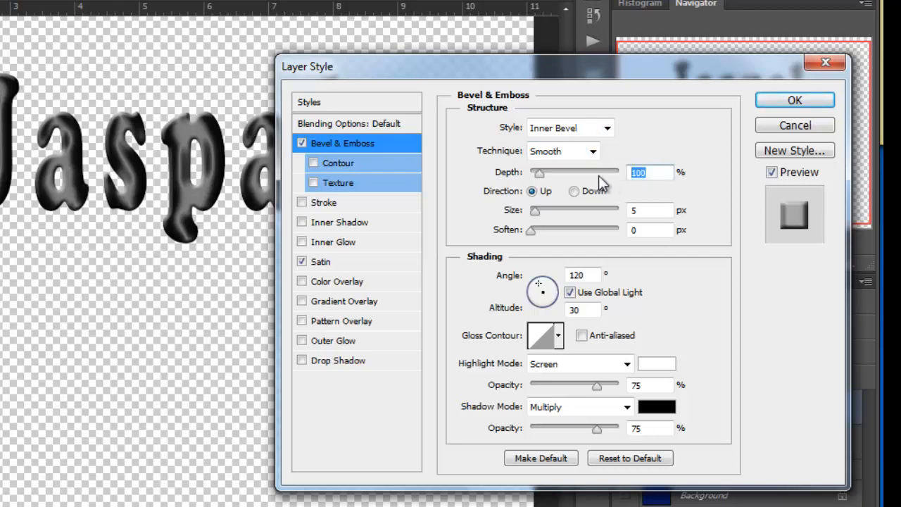
text(37)
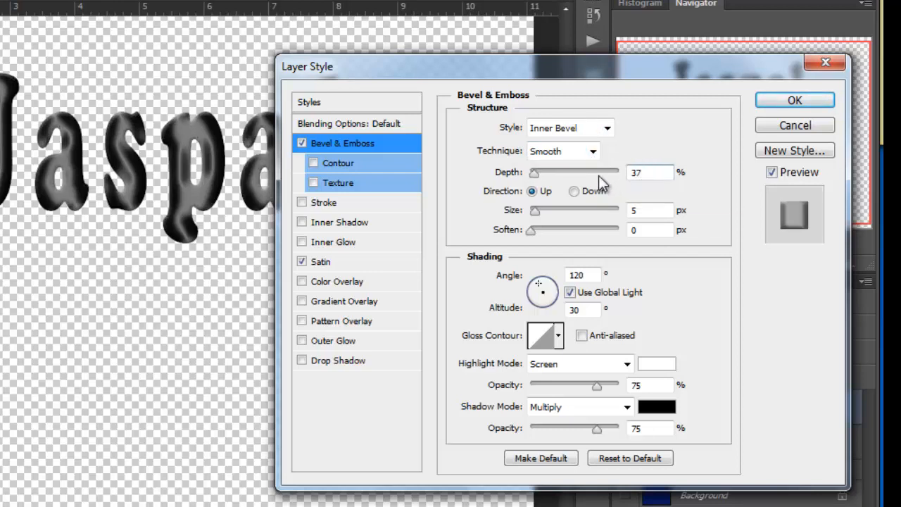
text(1)
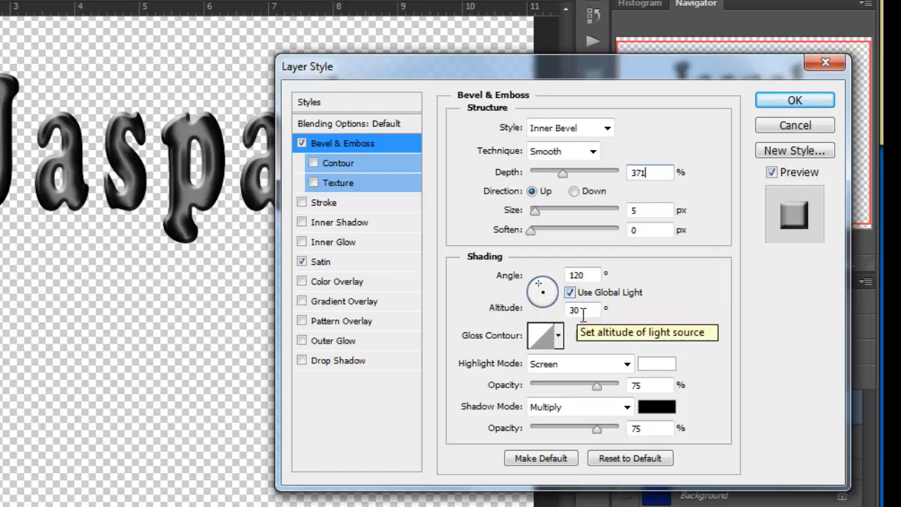
- Give the bevel the single-peak gloss contour beside the linear one and make it anti-aliased
click(561, 338)
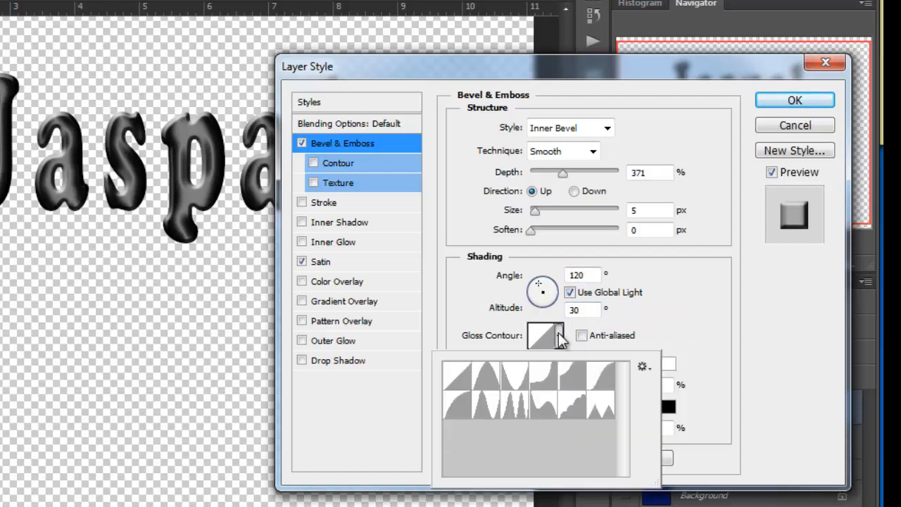
click(490, 375)
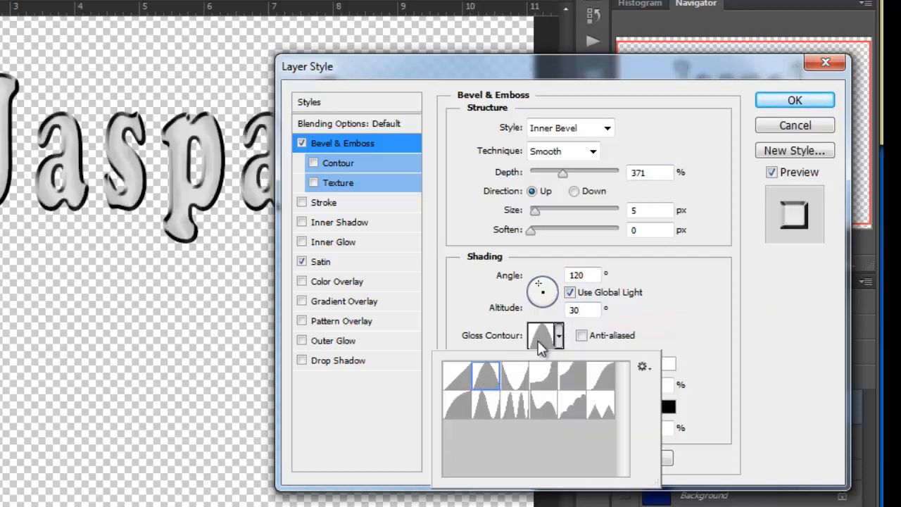
click(686, 289)
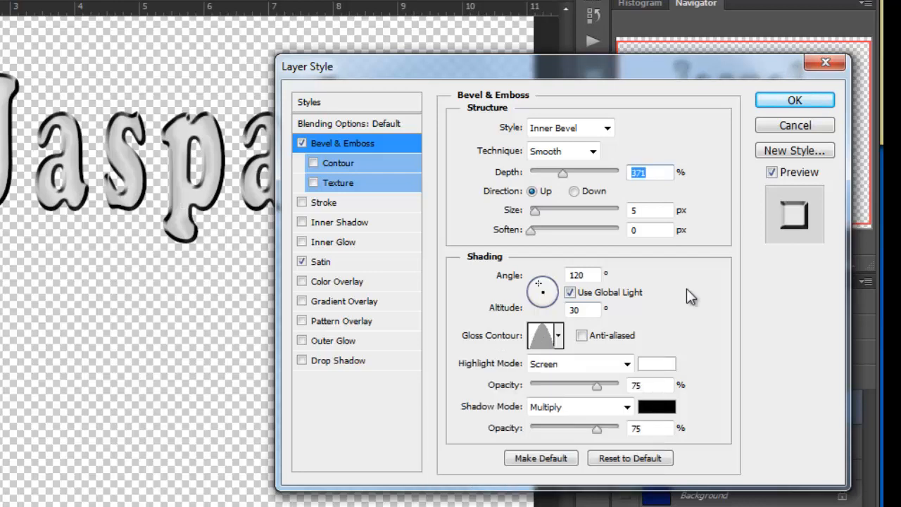
click(582, 335)
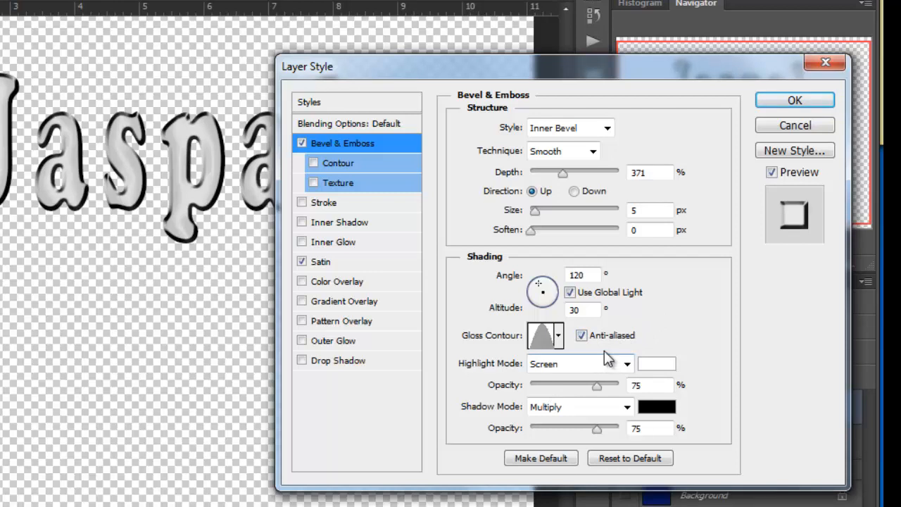
- Set the bevel's highlight mode to Normal with 100% opacity
click(626, 364)
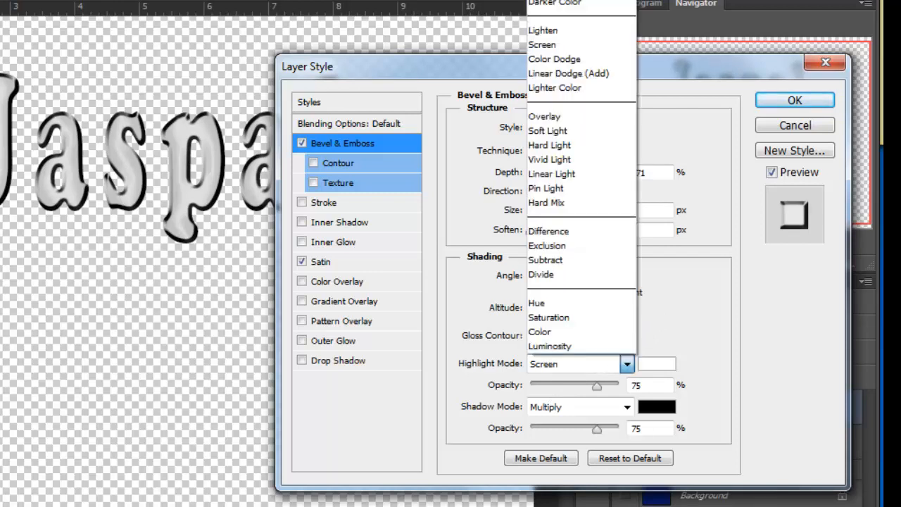
click(578, 1)
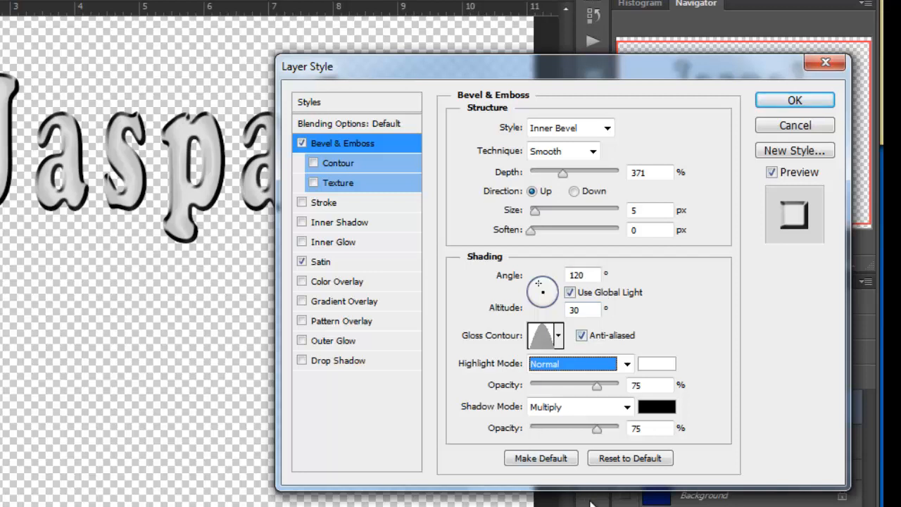
drag(596, 392, 624, 392)
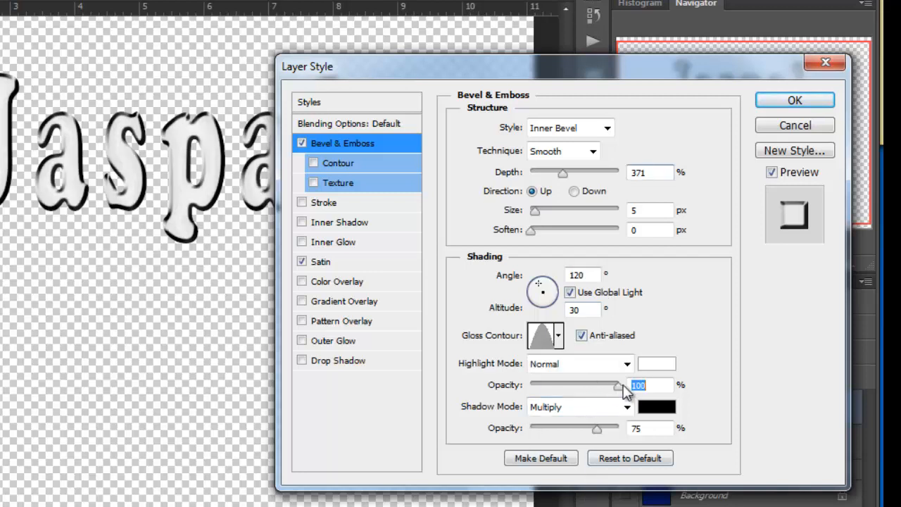
- Set the bevel's shadow mode to Normal at 41% opacity with the near-white color fcf5f5
click(611, 406)
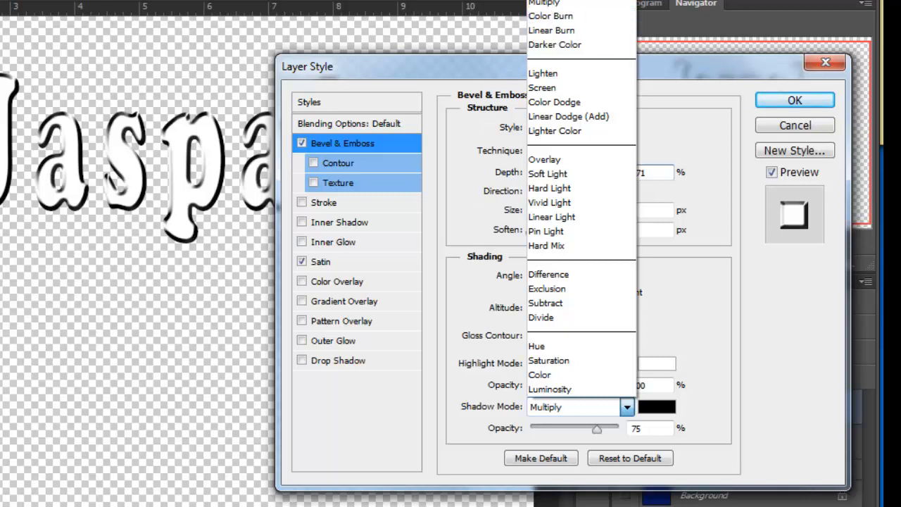
click(556, 0)
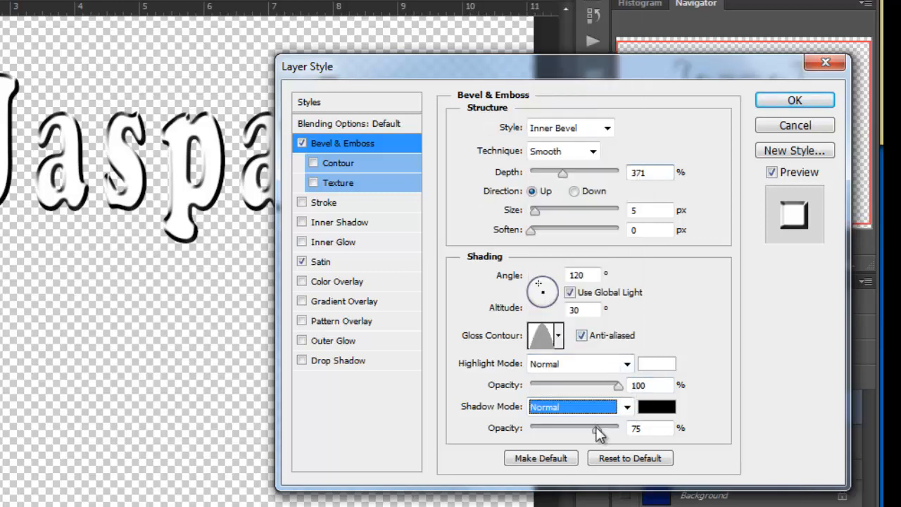
double_click(638, 427)
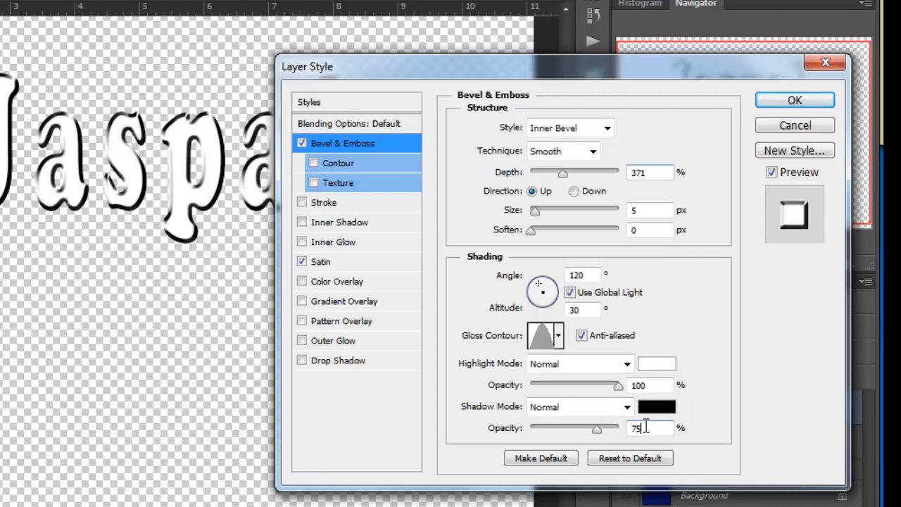
text(41)
click(657, 409)
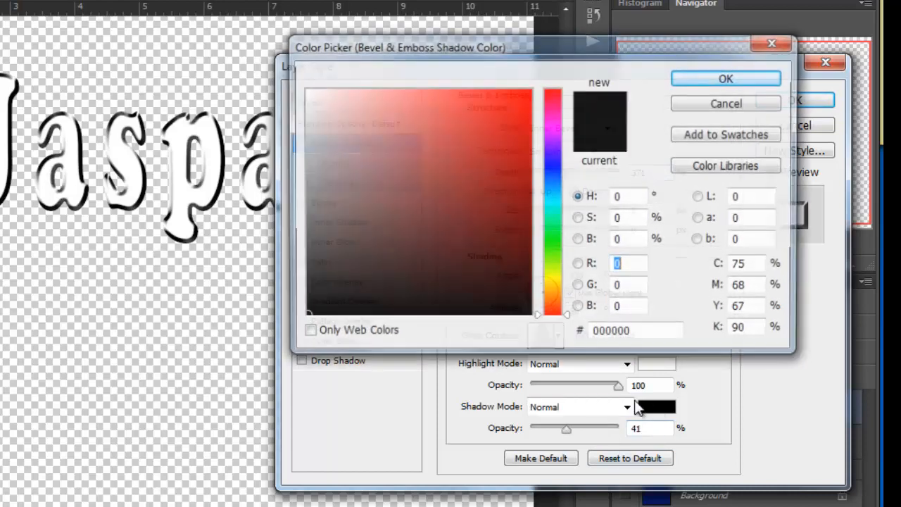
click(304, 92)
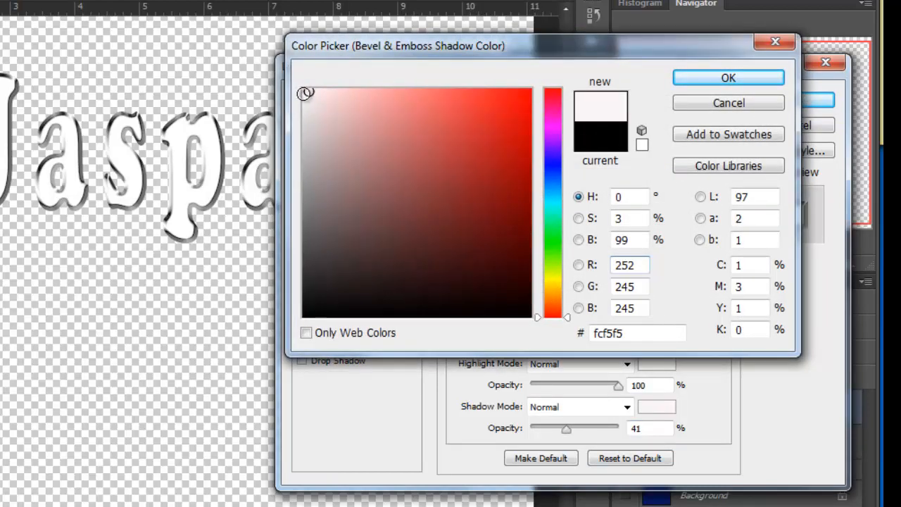
click(706, 83)
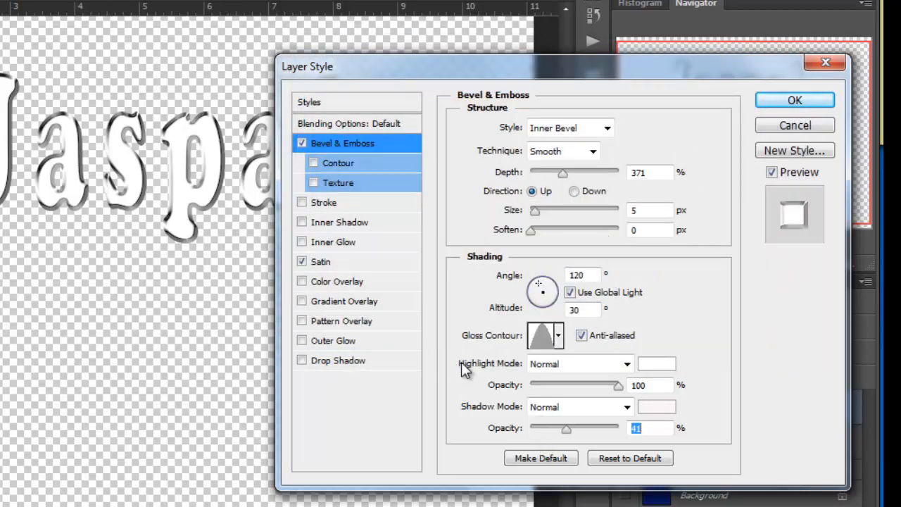
- Add a Drop Shadow with 62% opacity, 2 px distance and 8 px size, and make these settings the default
click(329, 361)
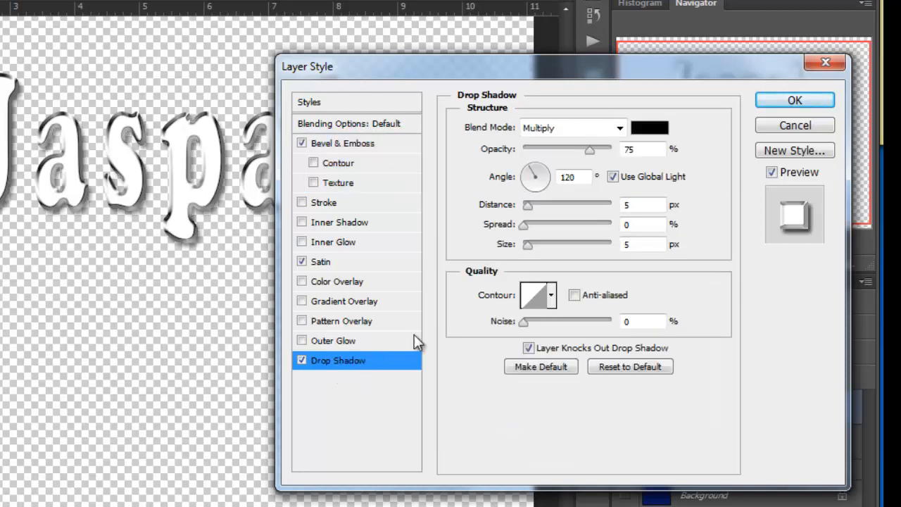
double_click(636, 150)
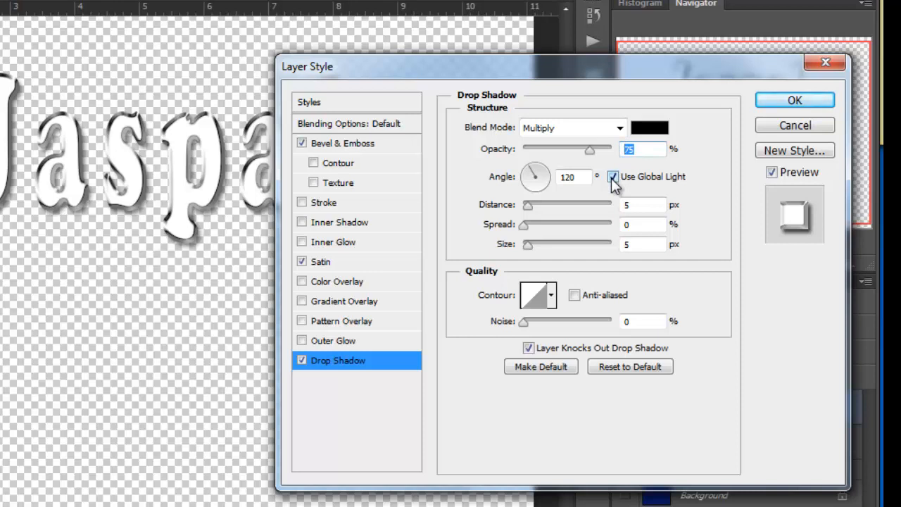
text(62)
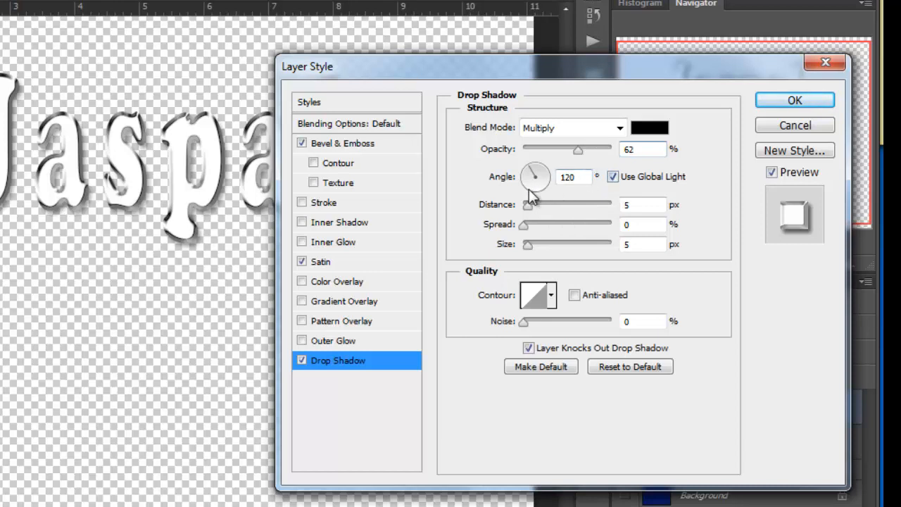
click(633, 202)
text(2)
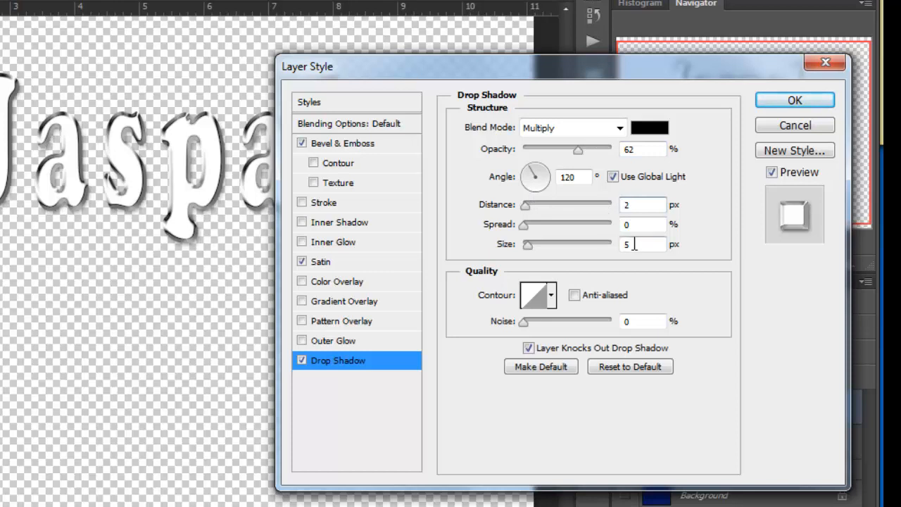
click(630, 244)
text(8)
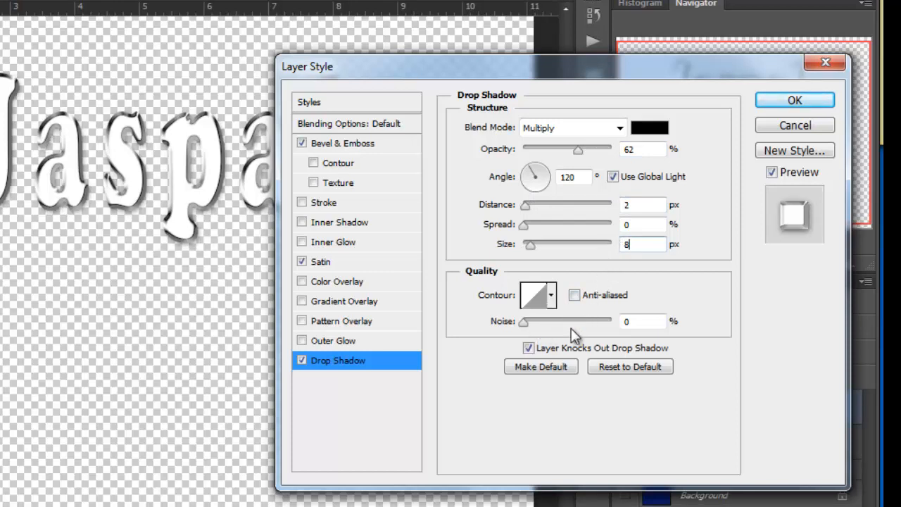
click(543, 366)
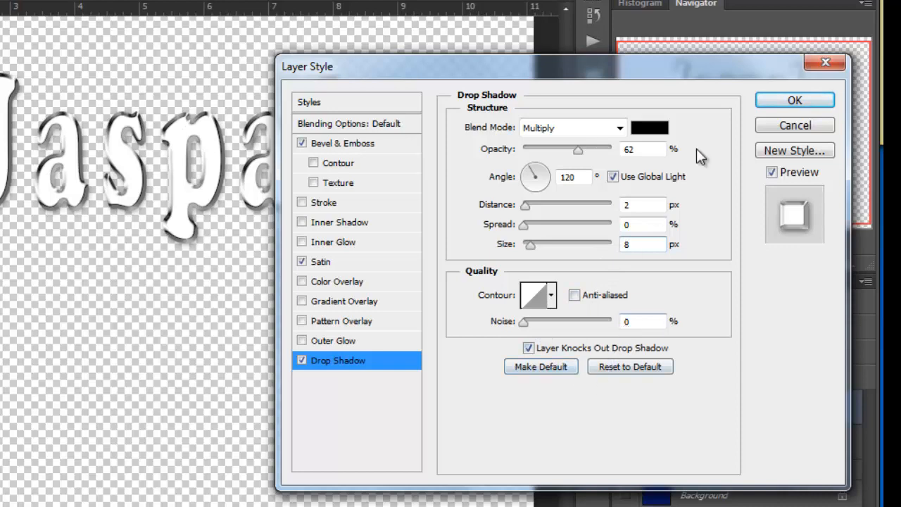
- Apply the layer style to the text layer and show the blue Background layer behind it
click(776, 103)
drag(878, 388, 878, 409)
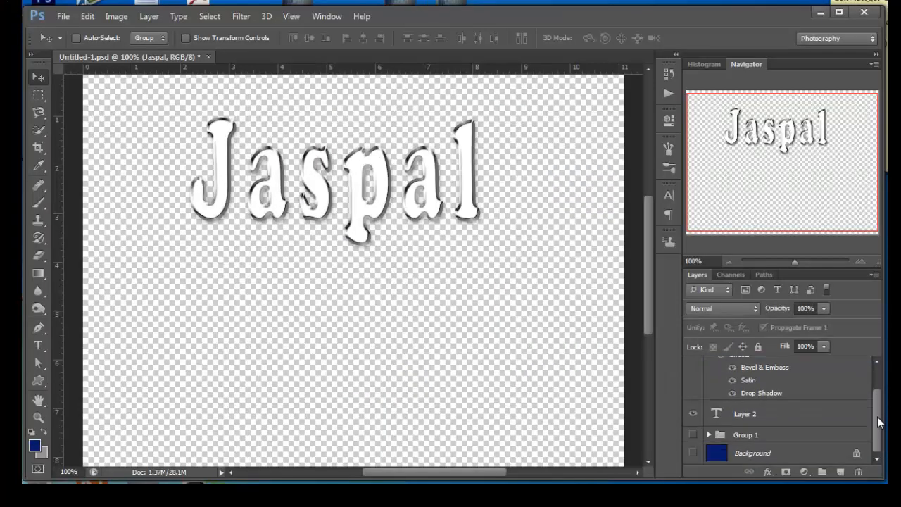
click(693, 454)
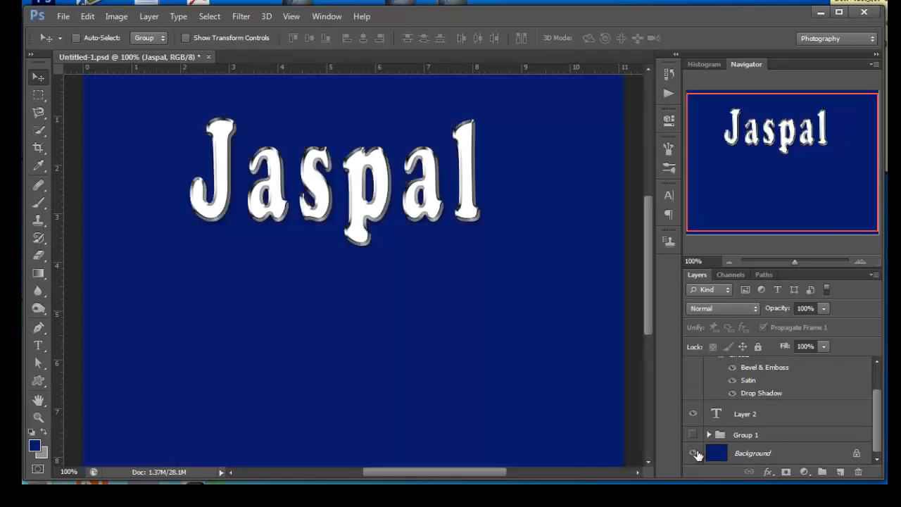
- Replace the name in the styled text layer with a different first name, keeping its font and effects
click(718, 414)
click(39, 345)
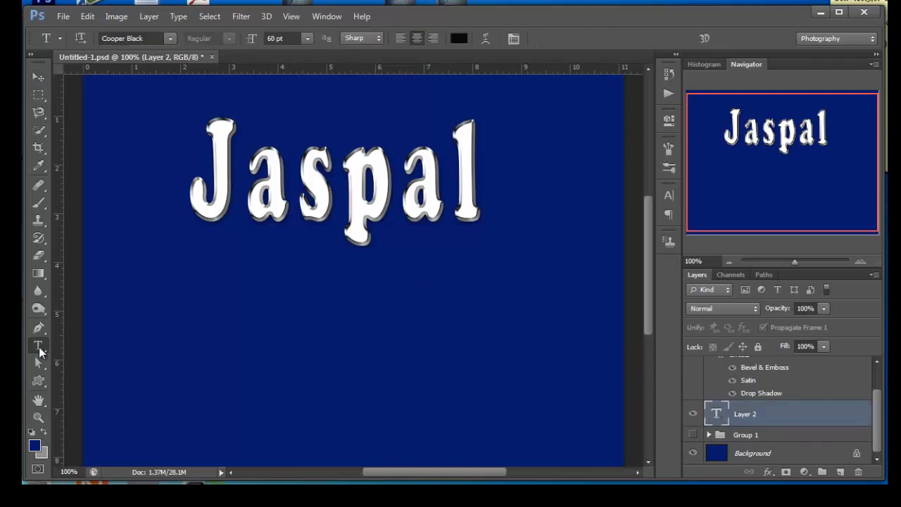
click(474, 194)
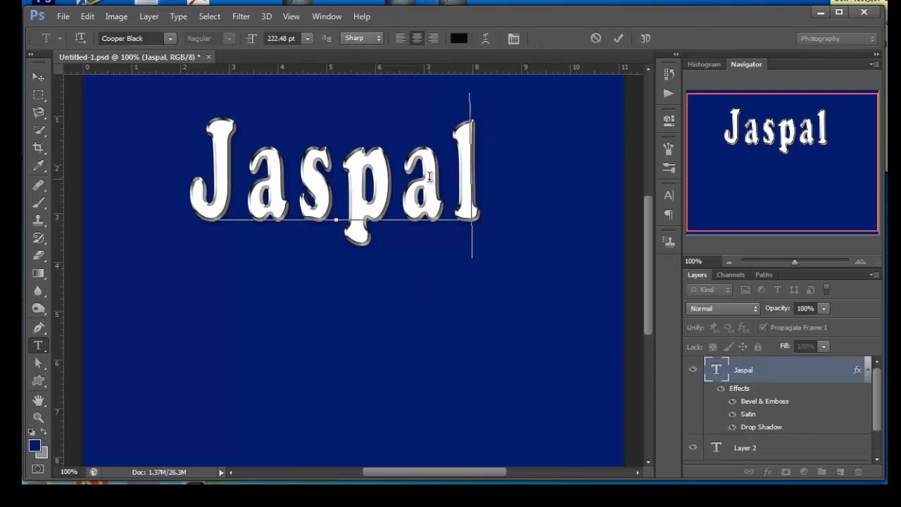
key(BackSpace)
key(BackSpace)
key(BackSpace)
key(BackSpace)
key(BackSpace)
key(BackSpace)
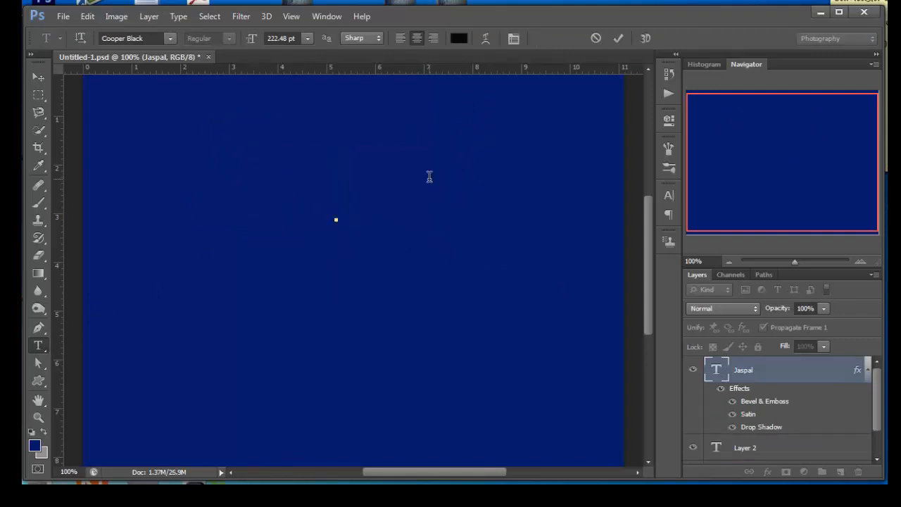
text(S)
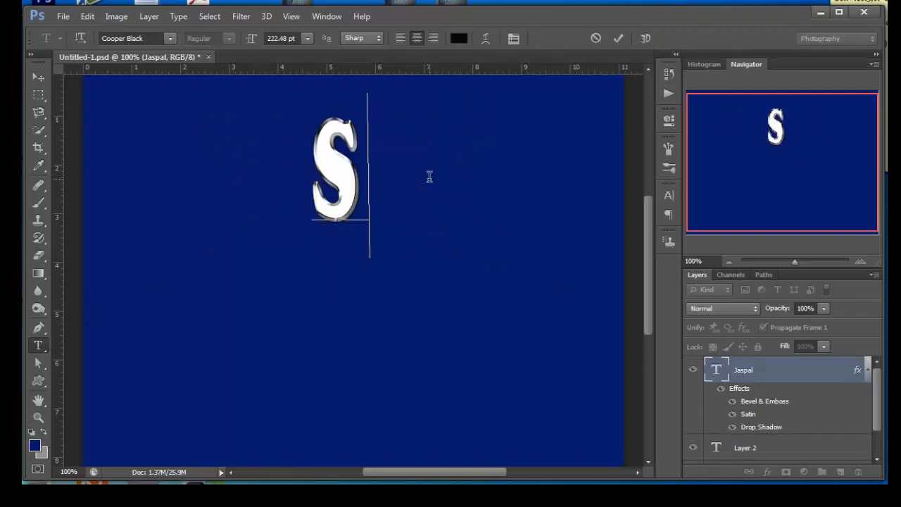
text(anjay)
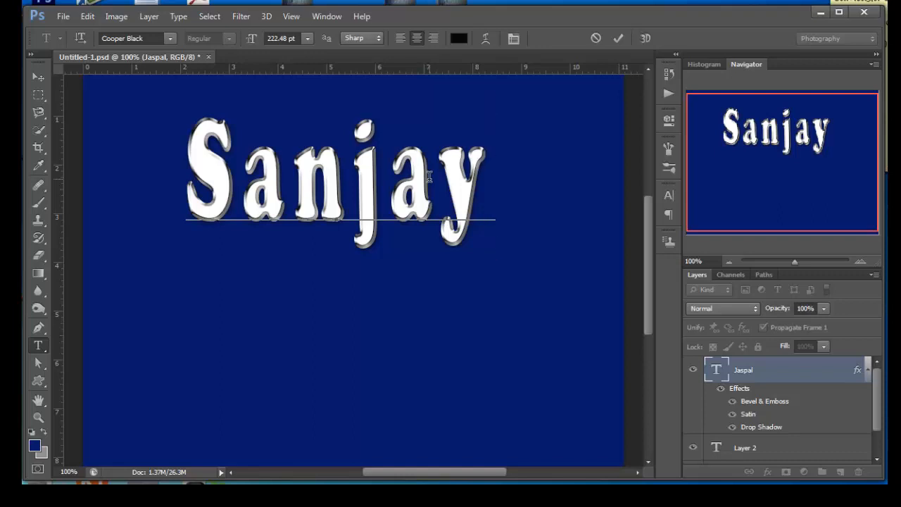
click(39, 77)
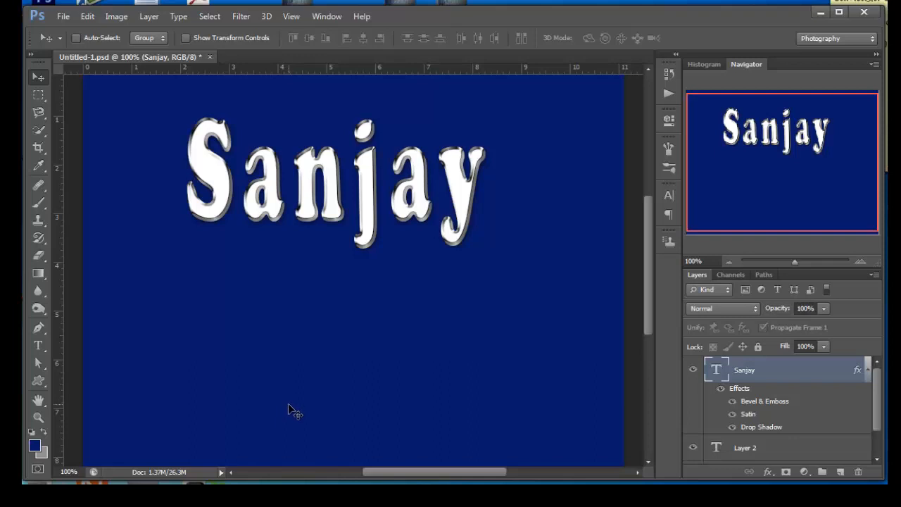
- Duplicate the styled text layer, flip the copy vertically and place it directly beneath the original as a mirror image
key(ctrl+j)
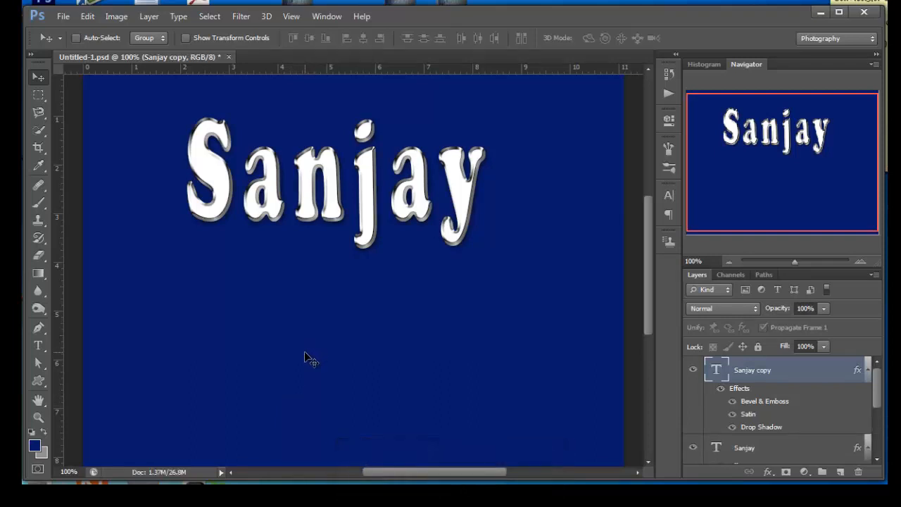
key(ctrl+t)
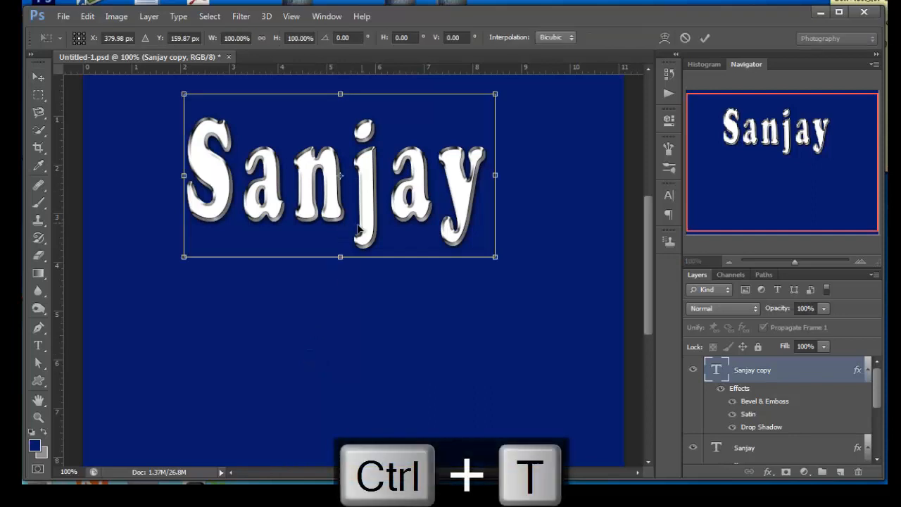
drag(407, 237, 404, 235)
right_click(405, 232)
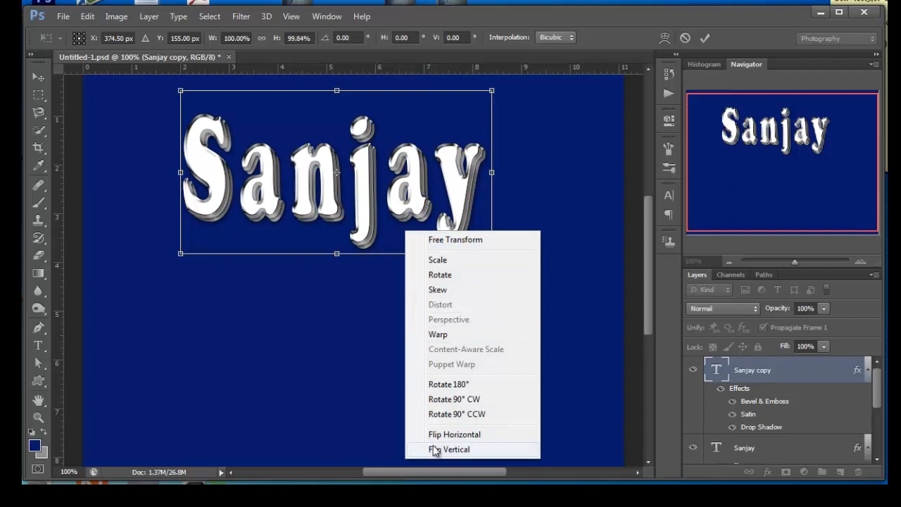
click(461, 450)
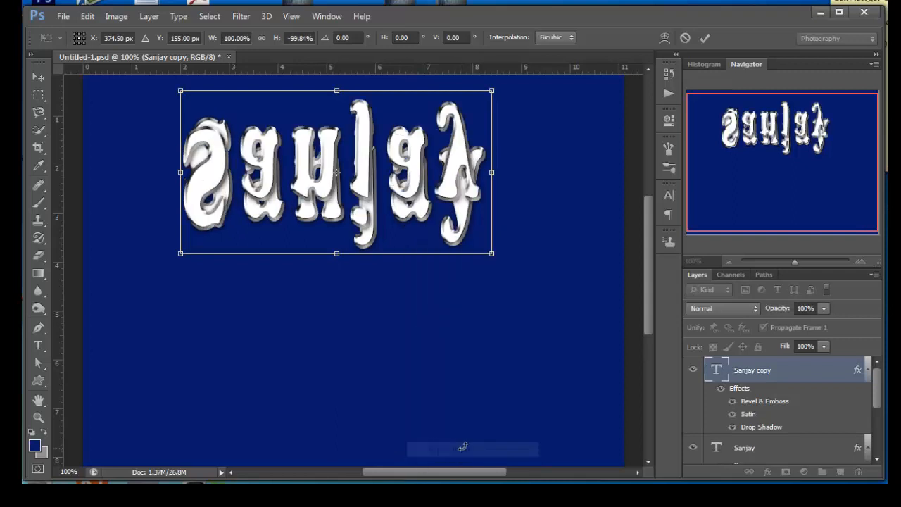
drag(361, 196, 361, 331)
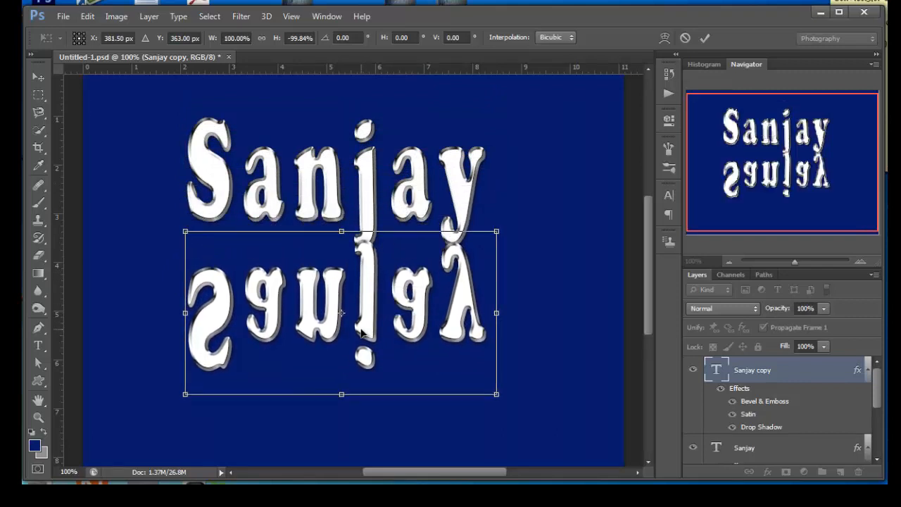
key(Return)
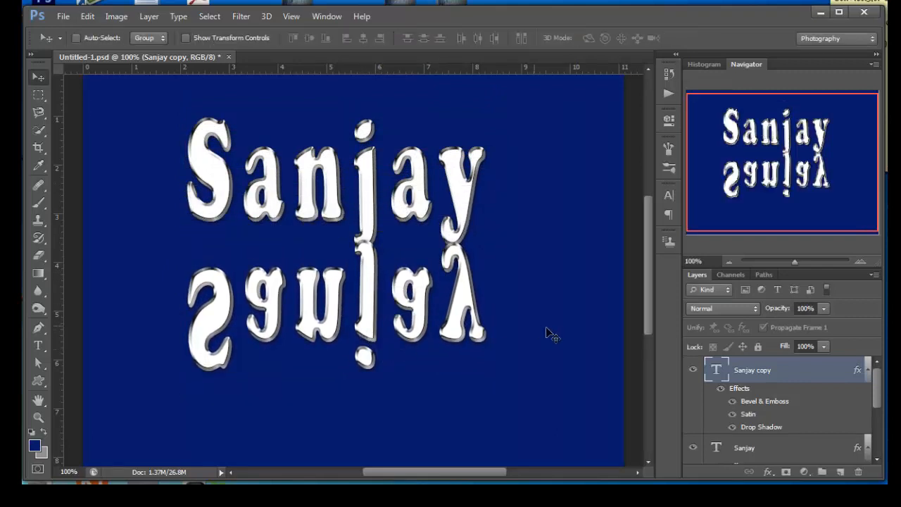
- Fade the flipped copy's lower part with a black-to-white linear gradient on a new layer mask, and set the layer's opacity to 34%
click(785, 472)
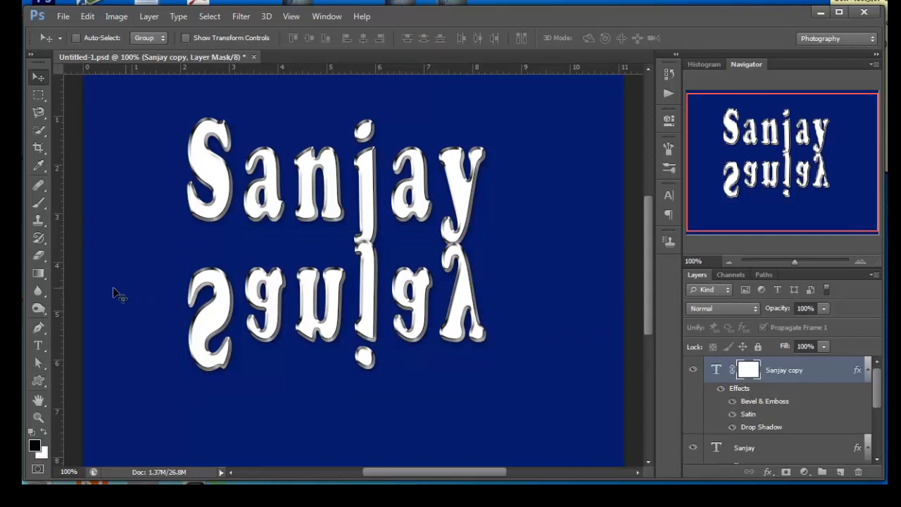
click(39, 273)
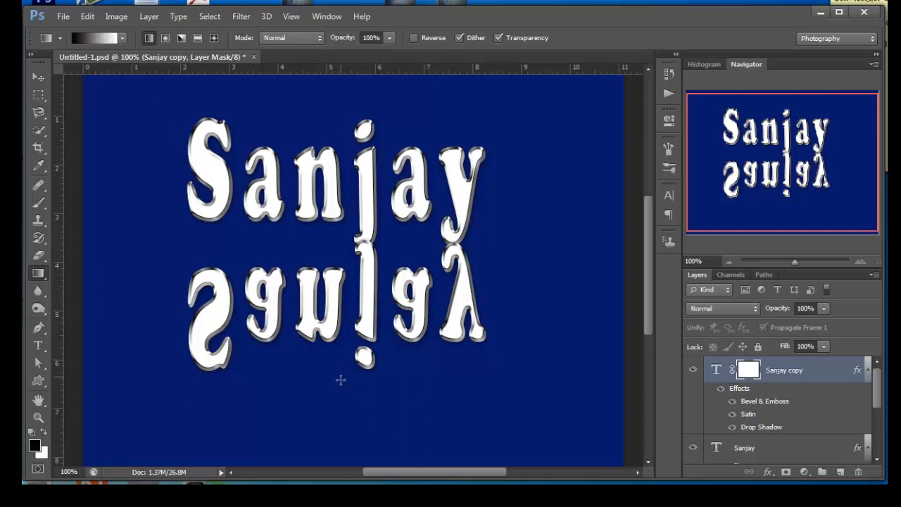
drag(341, 378, 342, 301)
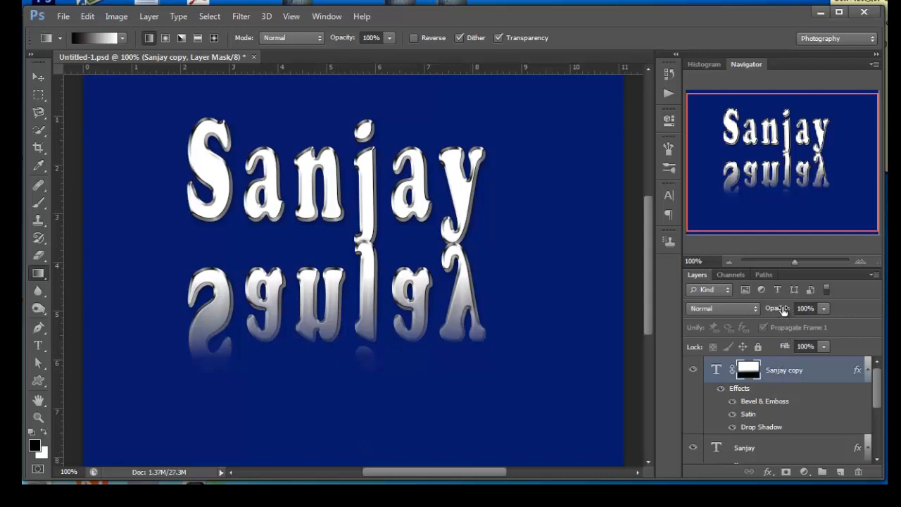
drag(783, 310, 742, 309)
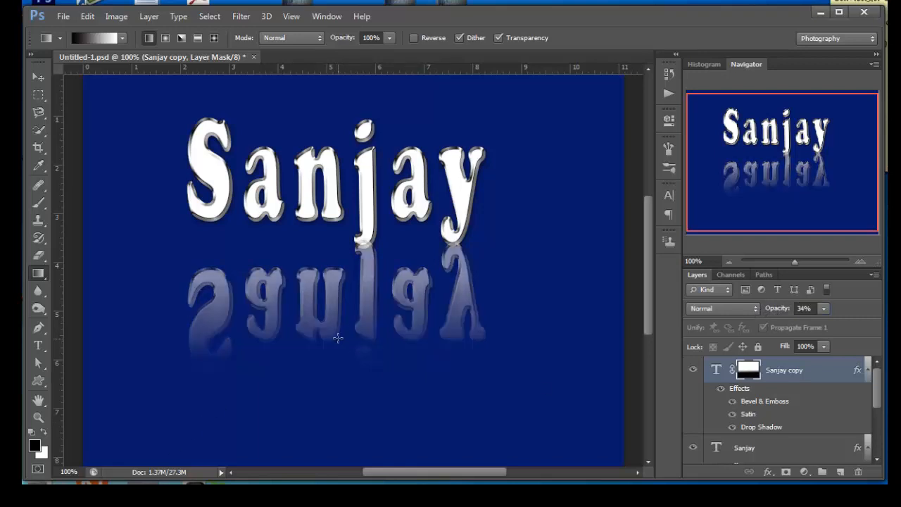
- Redraw the reflection's mask gradient with a short vertical stretch across its lower half, undoing the slanted attempt
drag(338, 338, 338, 329)
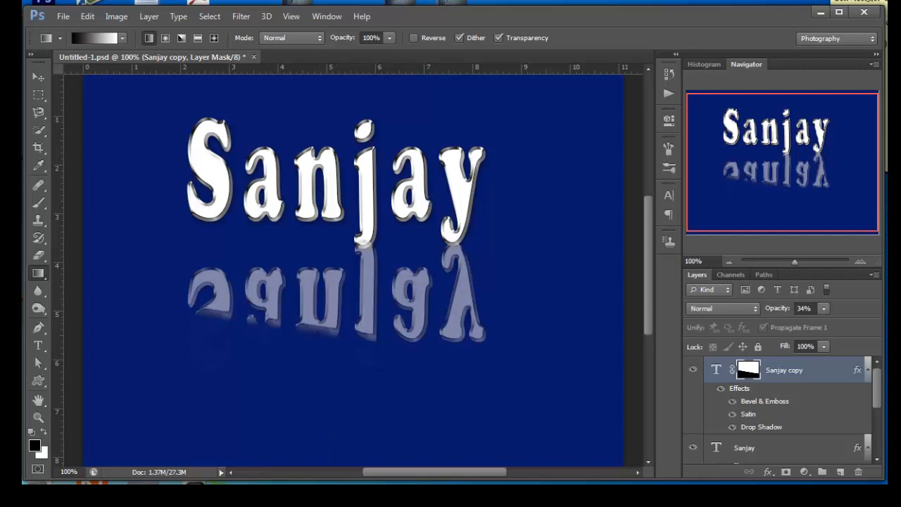
key(ctrl+z)
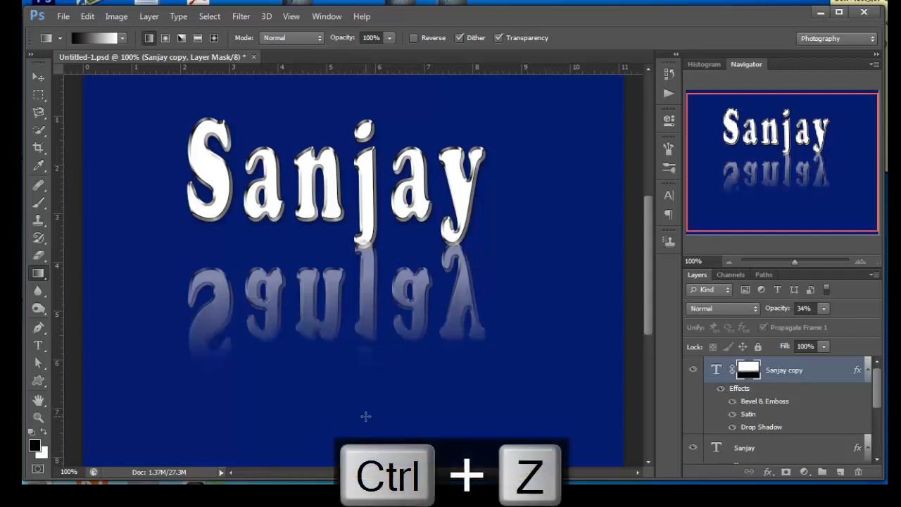
drag(338, 345, 339, 304)
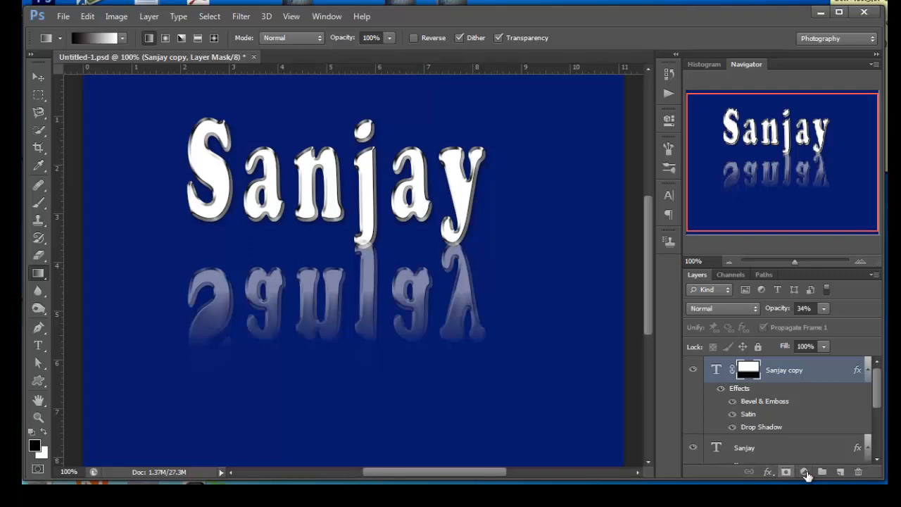
- Add a new layer above the reflection and set the foreground color to white with a black background color
click(839, 472)
click(30, 432)
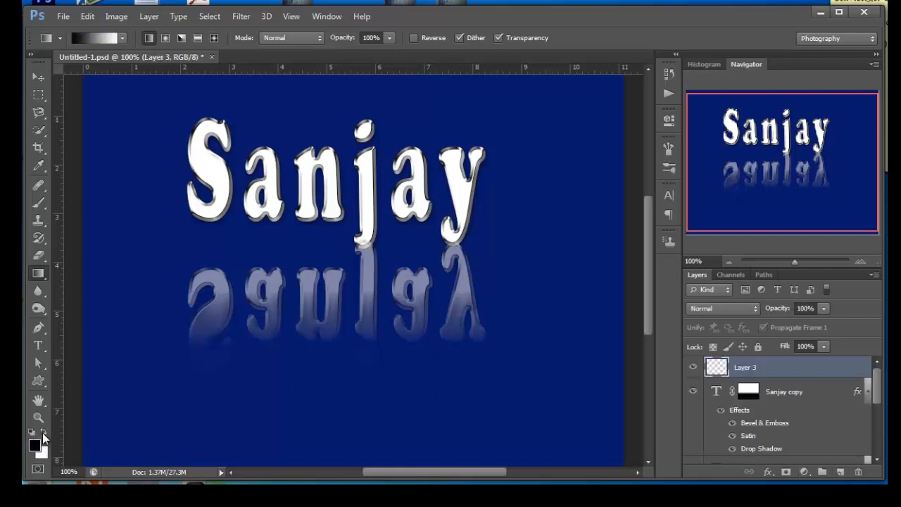
click(44, 432)
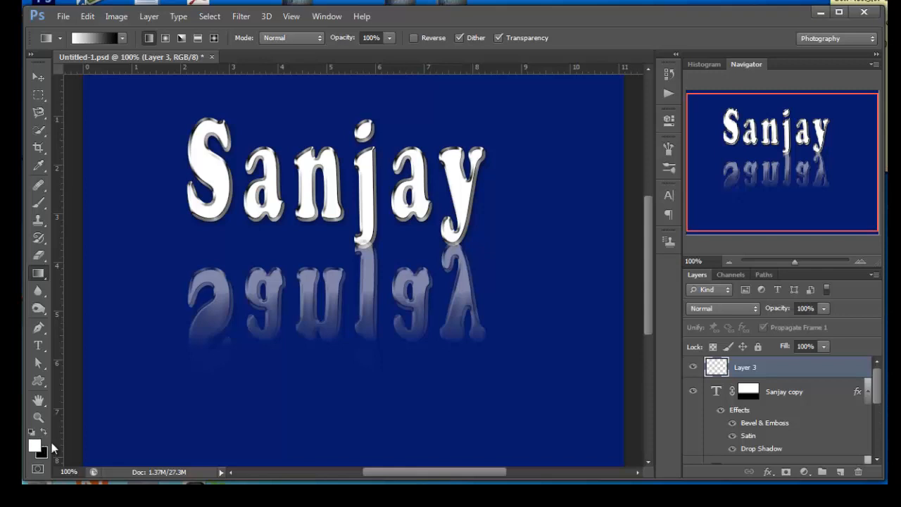
key(x)
key(x)
key(x)
key(x)
- Select the 25 px X-shaped brush tip for the Brush tool
click(42, 202)
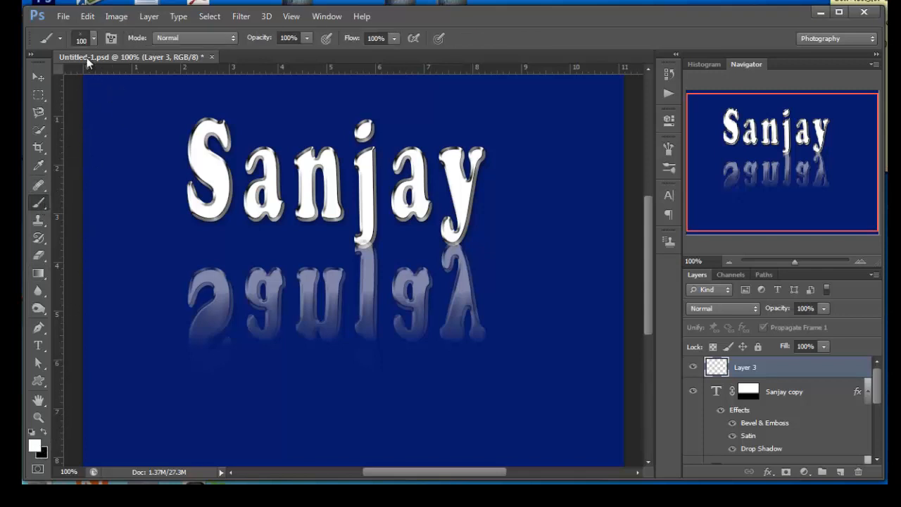
click(94, 41)
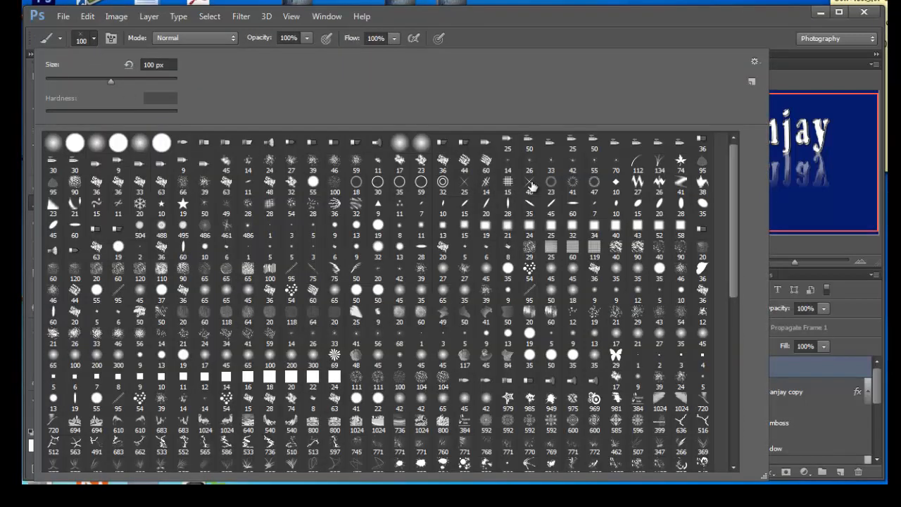
click(470, 185)
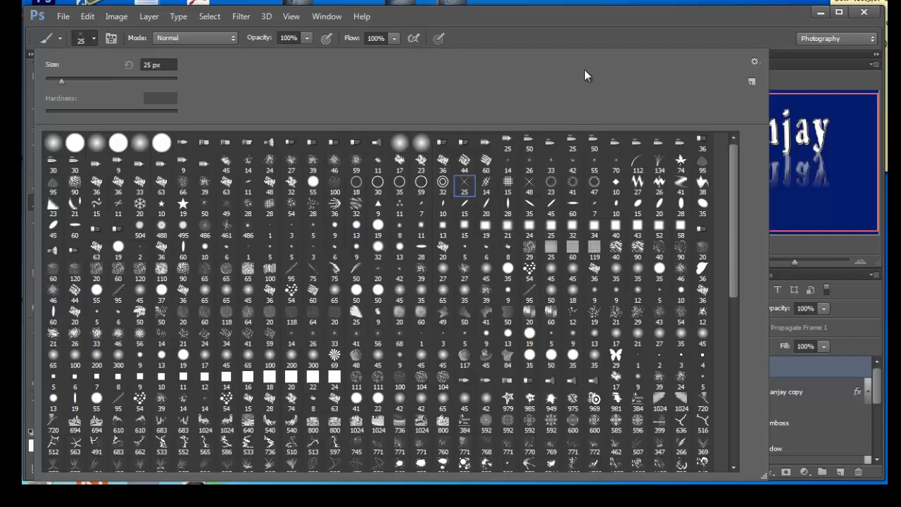
click(550, 44)
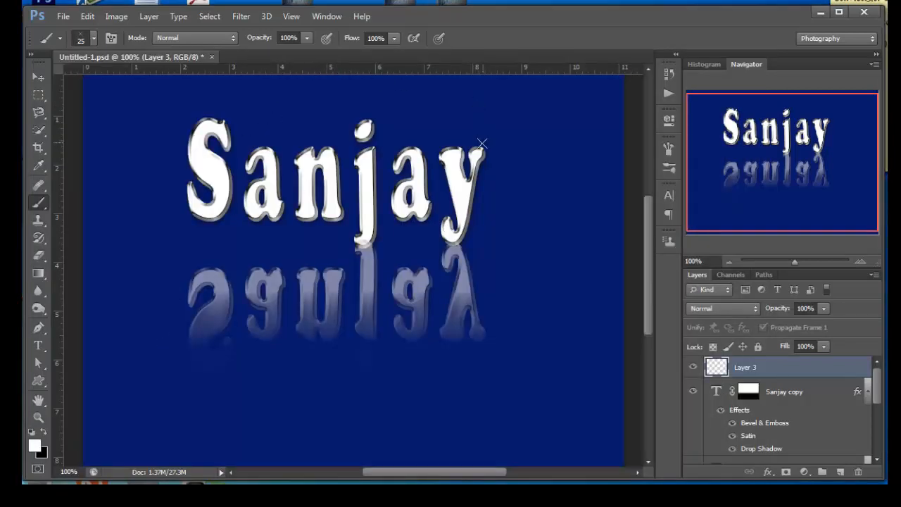
- Enlarge the brush to 90 px and stamp white sparkles on the last letter's upper tip and the first letter's lower-left edge
key(bracketright)
key(bracketright)
key(bracketright)
key(bracketright)
click(482, 147)
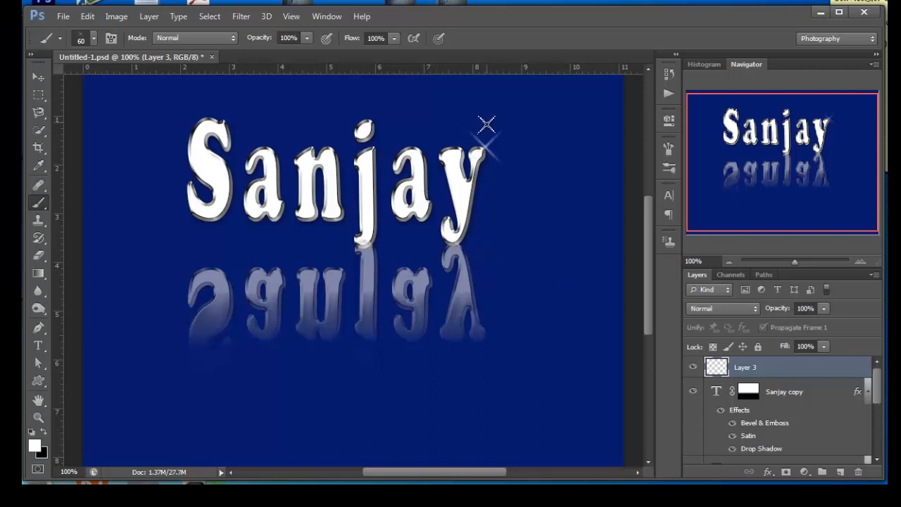
key(ctrl+z)
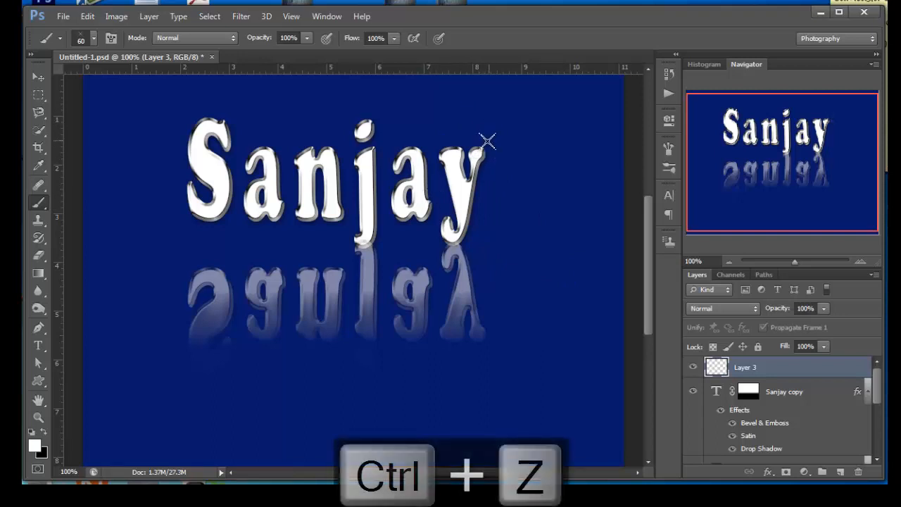
key(bracketright)
key(bracketright)
key(bracketright)
click(477, 150)
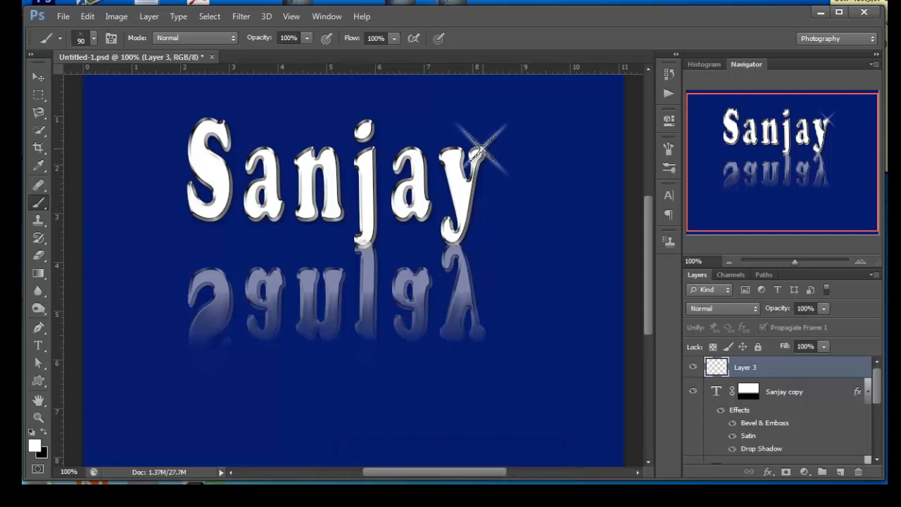
click(182, 211)
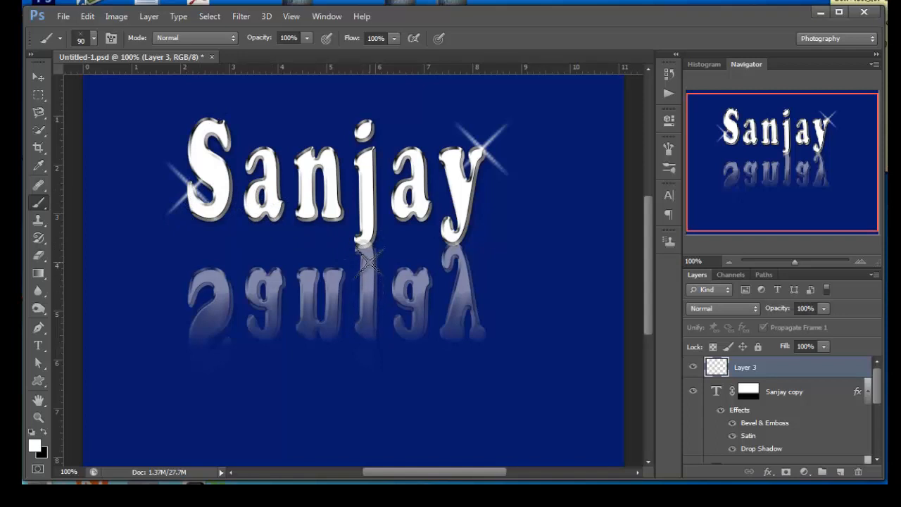
- Try the reflection layer at 100% opacity and undo the change
click(719, 392)
click(788, 310)
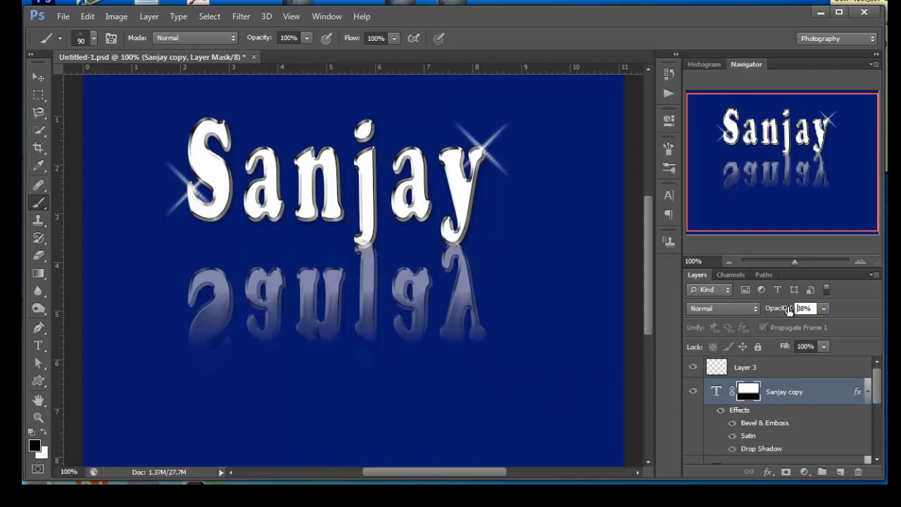
text(100)
key(Return)
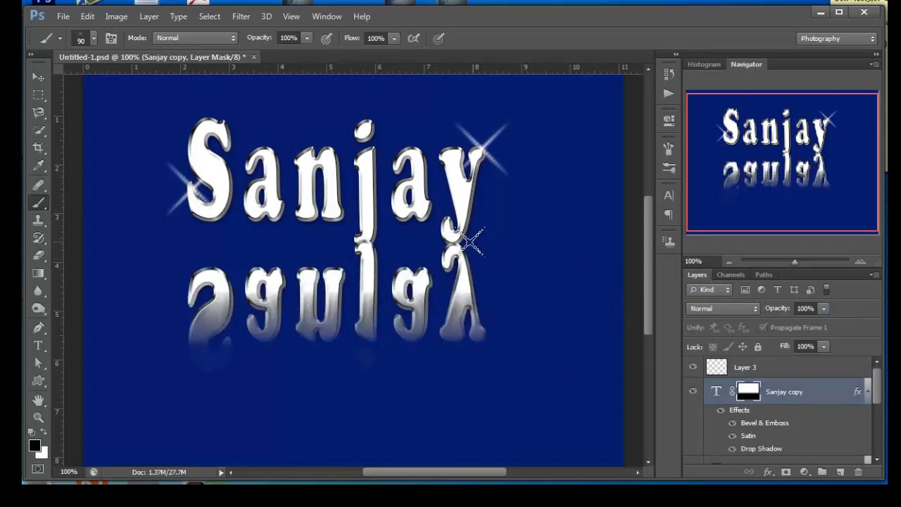
key(ctrl+z)
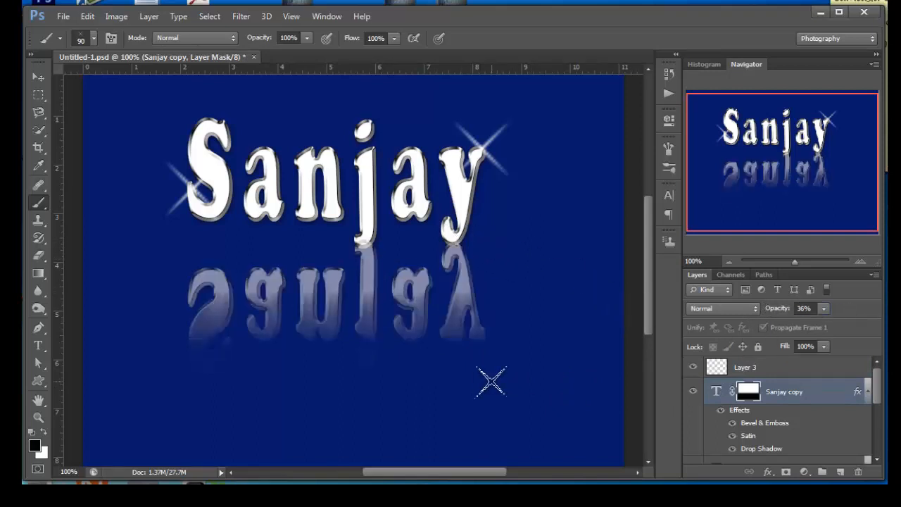